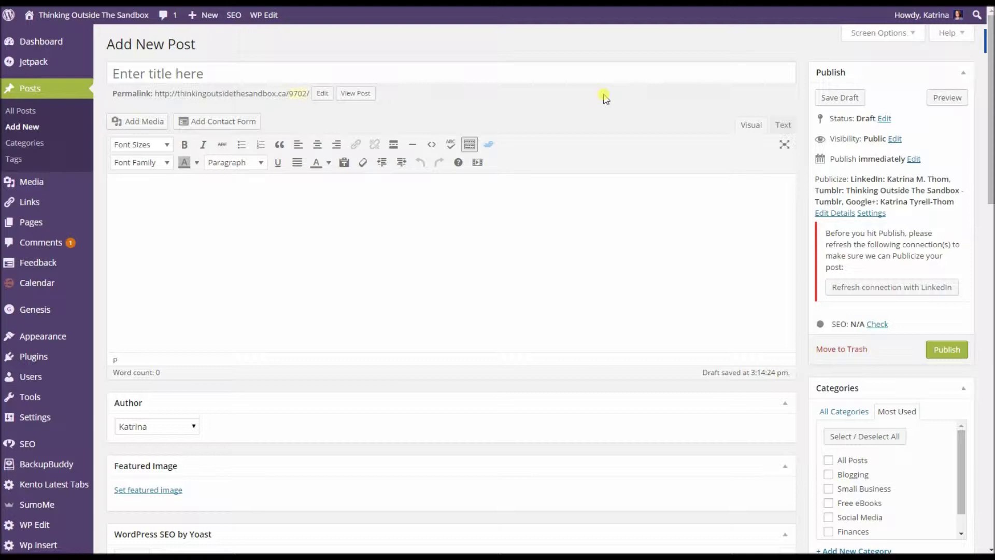
Title the post 'Homemade Ice Cream' and add body text 'This my awesome blog post' below an empty paragraph.
click(595, 66)
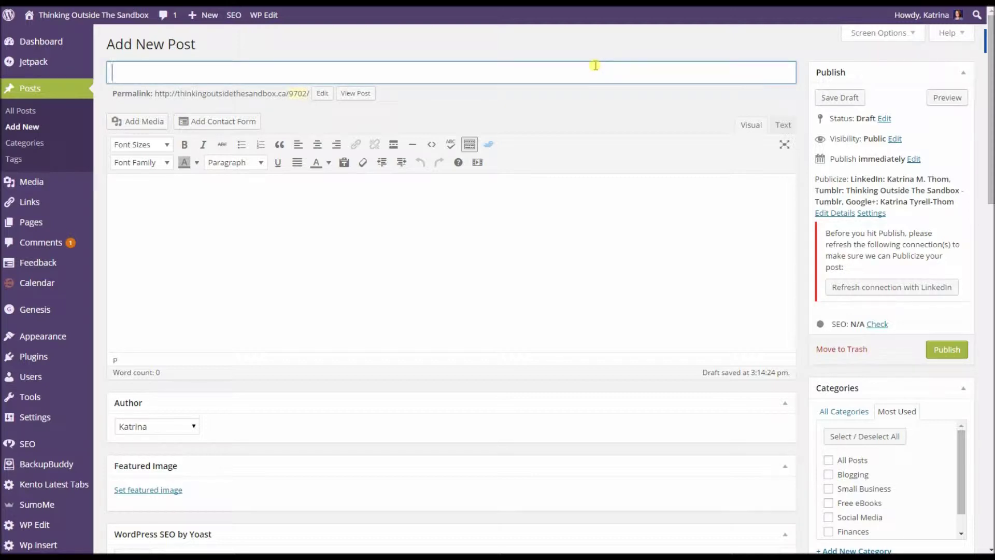
text(Homemade Ice Cream)
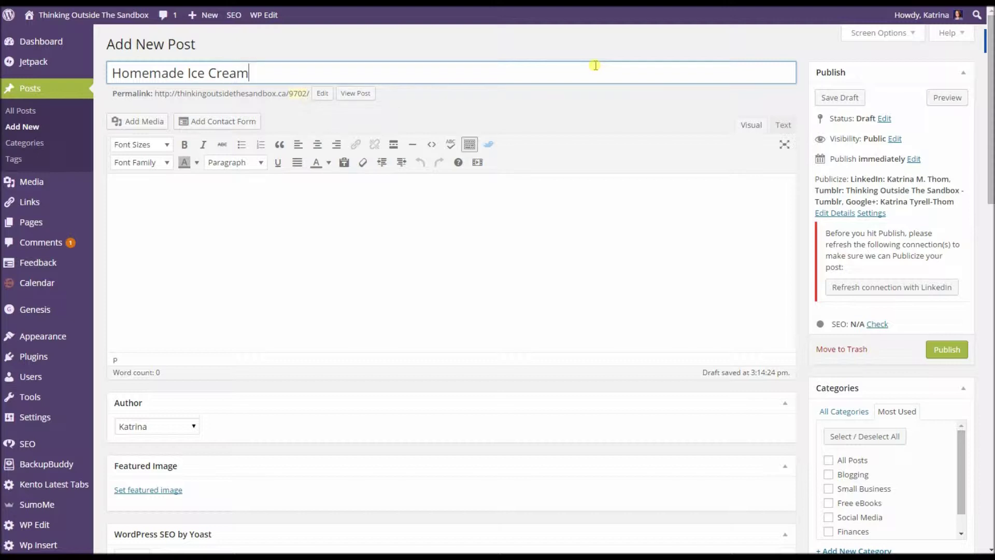
click(421, 241)
text(Th)
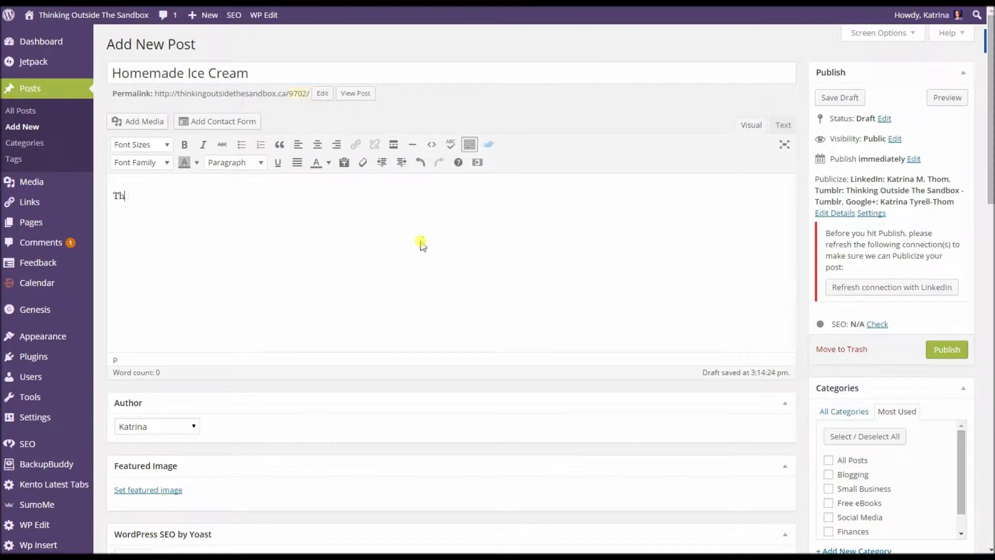
text(is my awesome blog post)
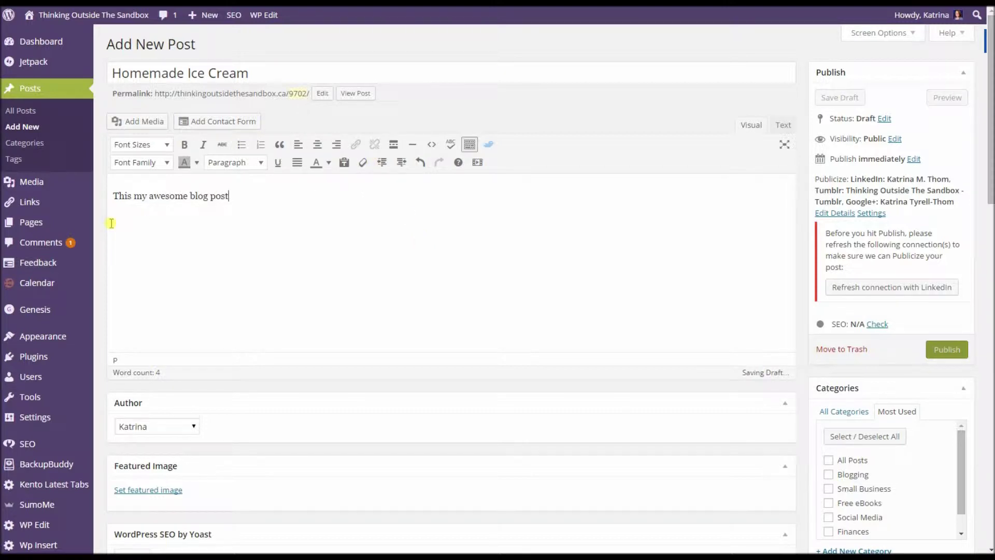
click(114, 195)
key(Return)
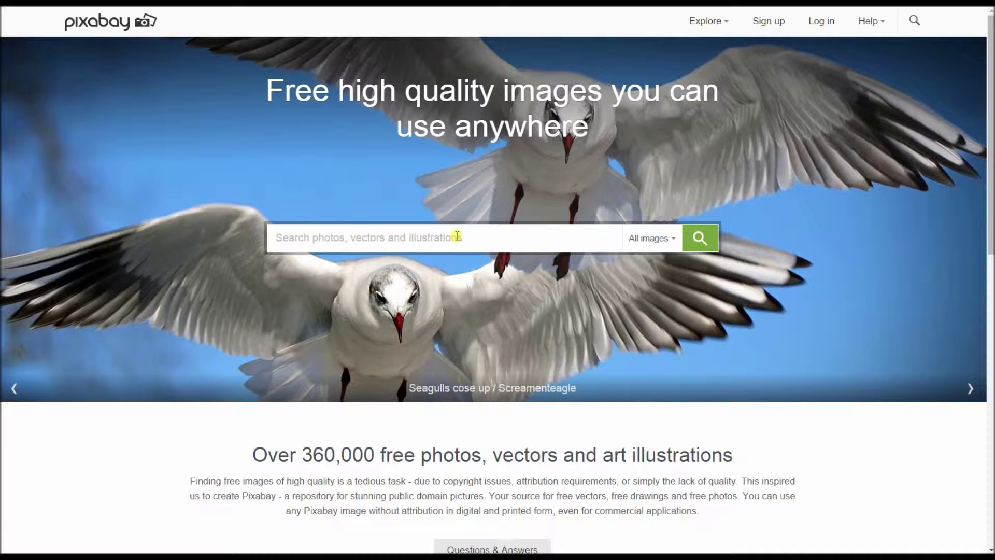
Search Pixabay for 'ice cream' and browse to the next page of results.
text(ice cream)
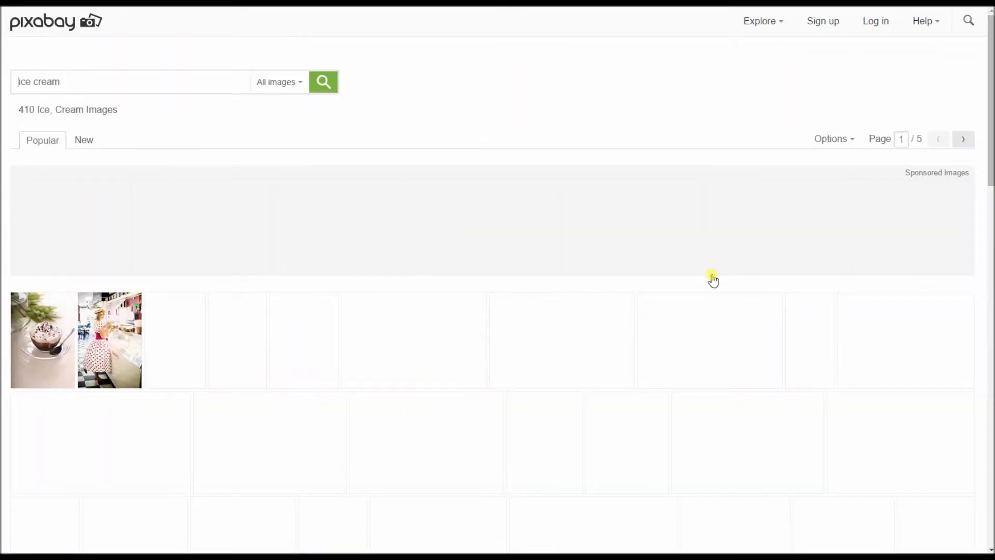
scroll(876, 316, down, 1)
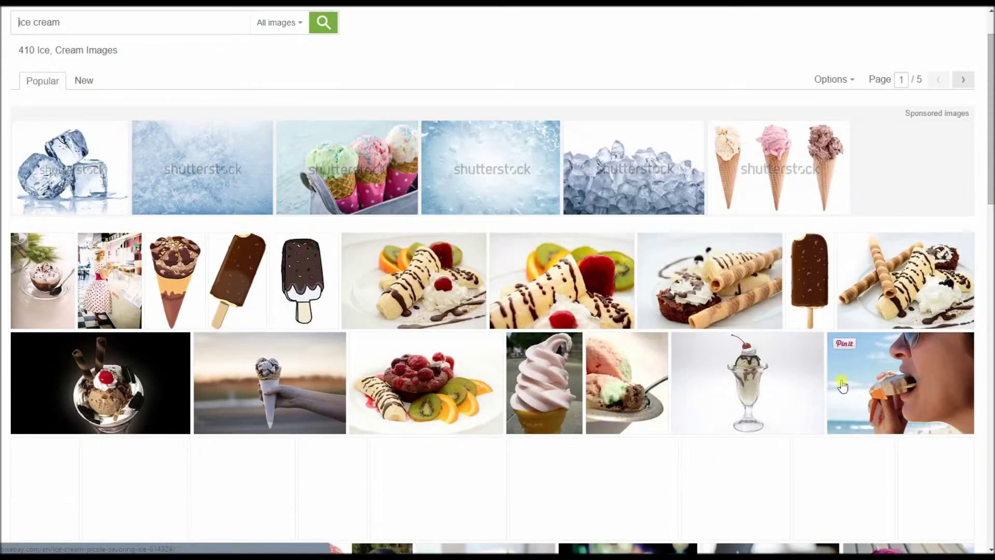
scroll(988, 377, down, 2)
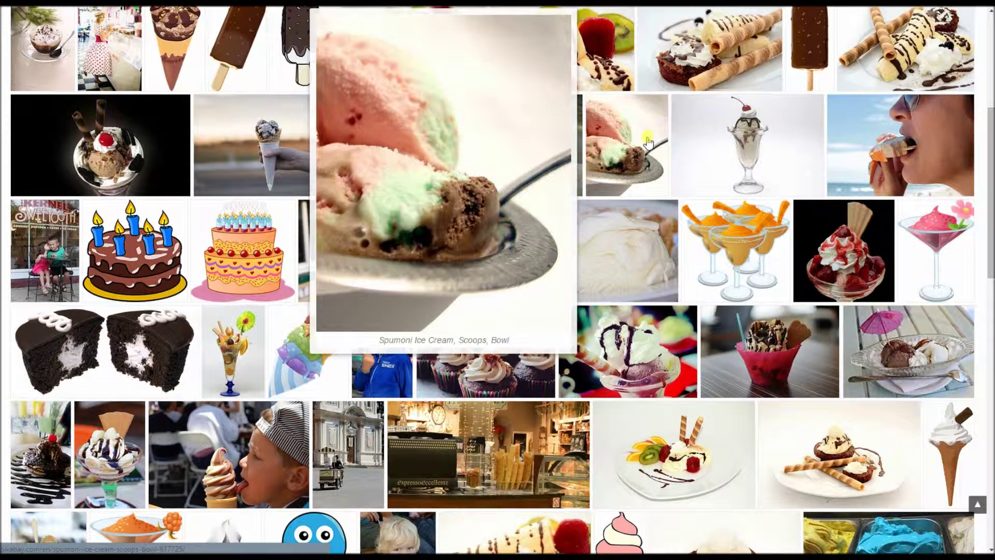
scroll(663, 213, up, 5)
click(967, 137)
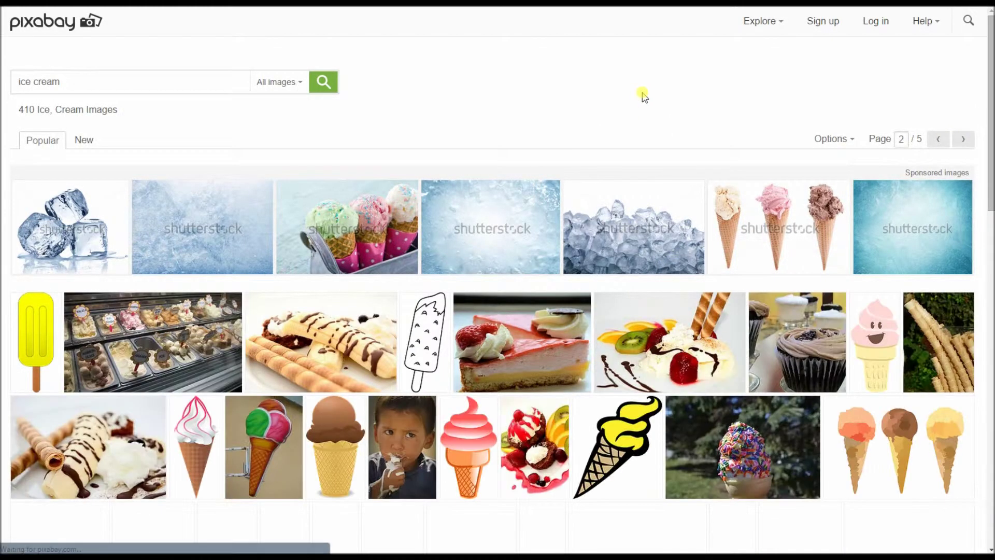
scroll(763, 238, down, 2)
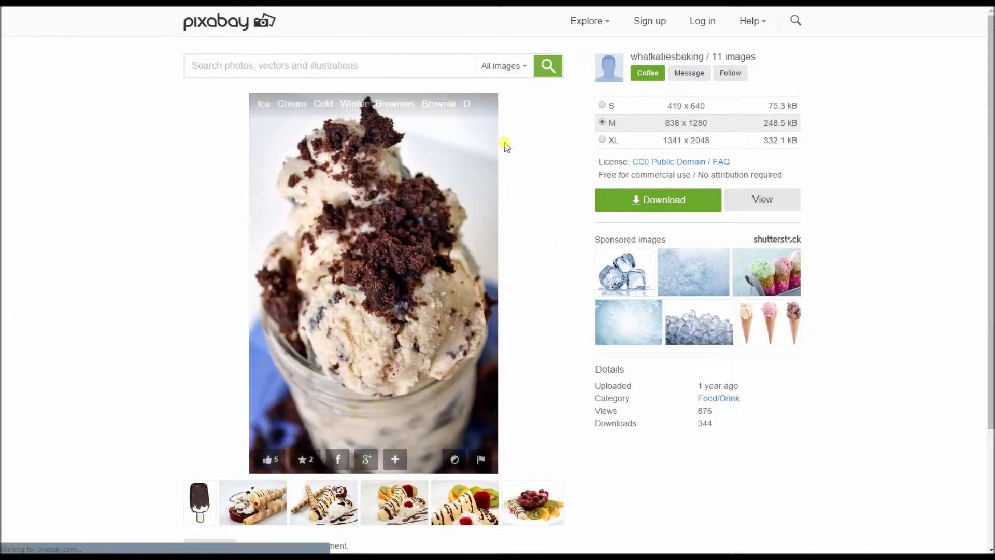
Save the brownie ice cream photo to the computer as 1.jpg.
right_click(368, 196)
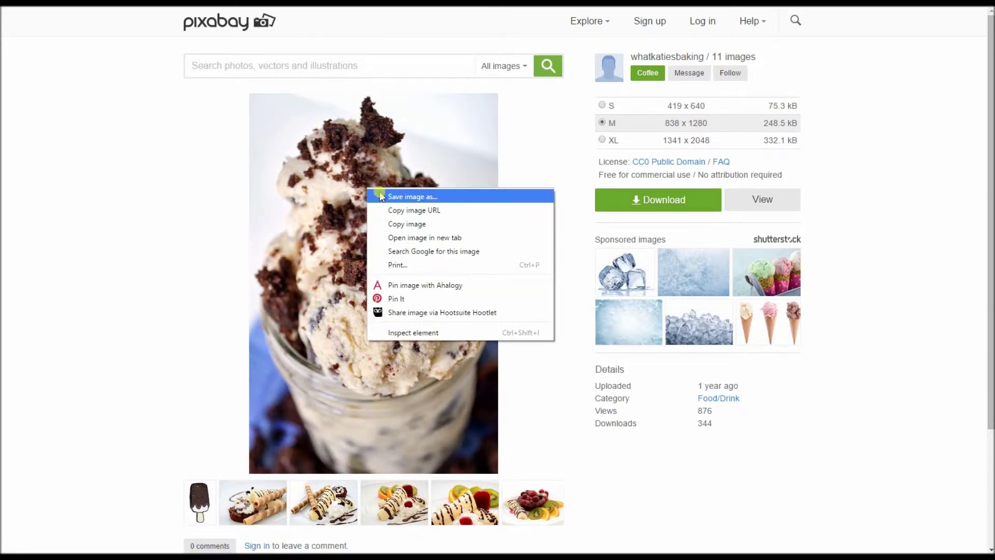
click(380, 194)
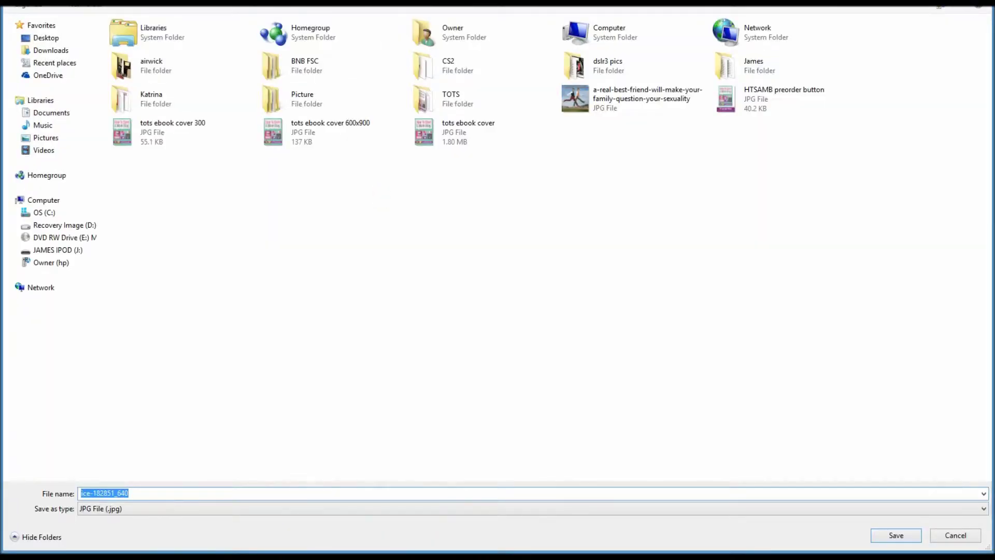
text(1)
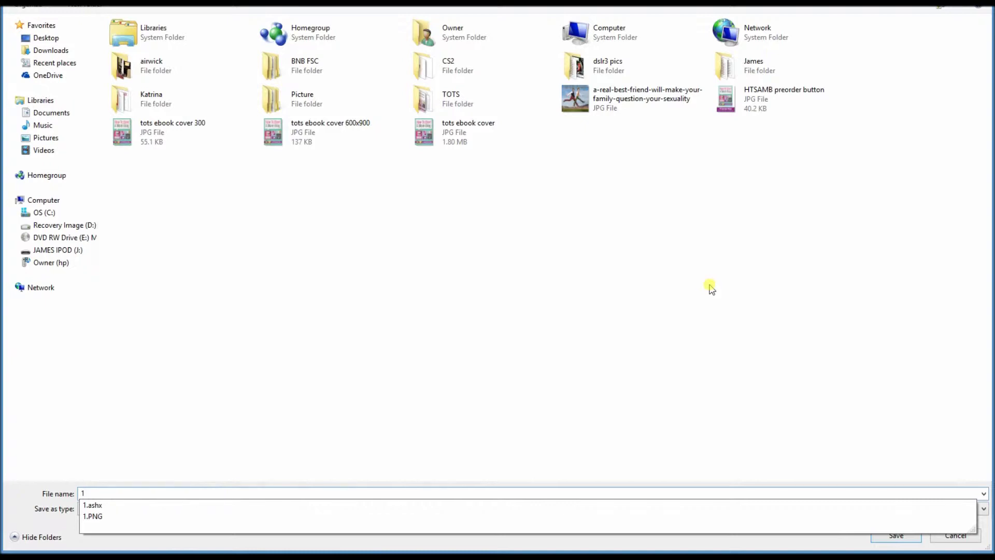
key(Return)
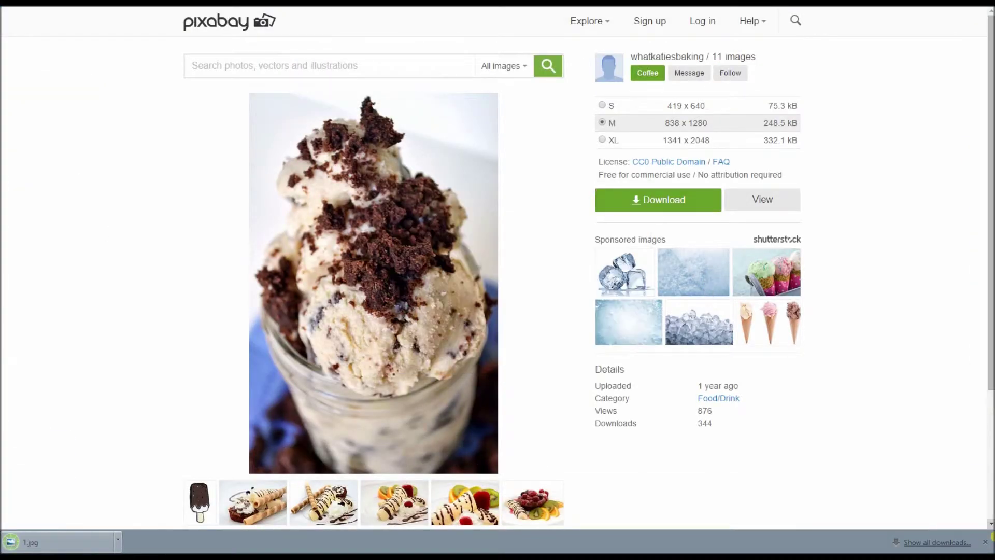
click(986, 544)
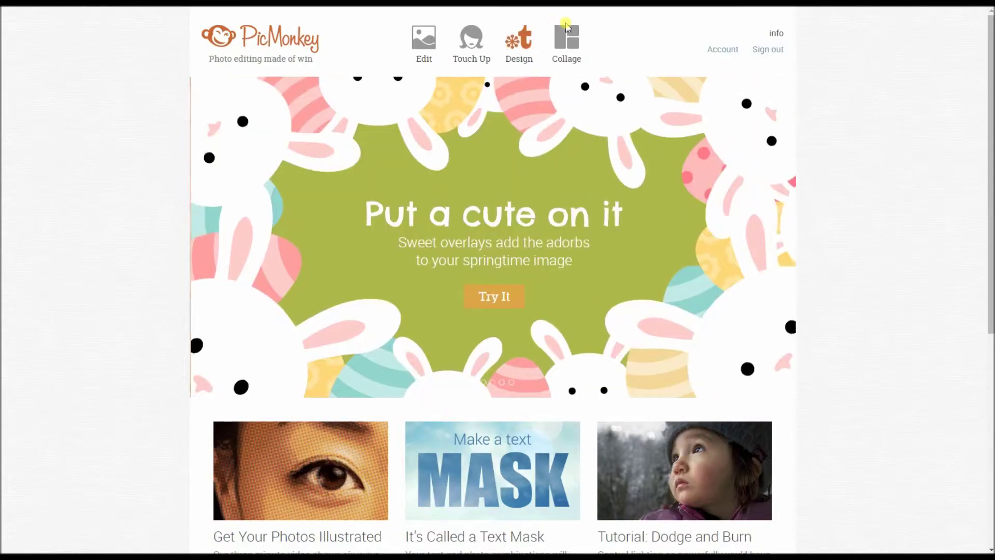
Start a PicMonkey collage from the saved photo 1.jpg.
mouse_move(589, 47)
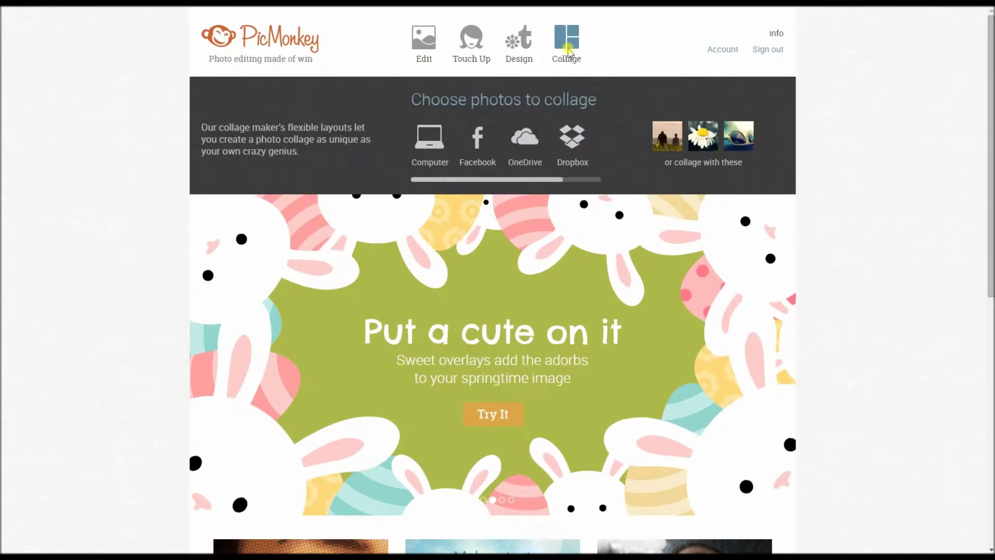
click(568, 48)
click(596, 97)
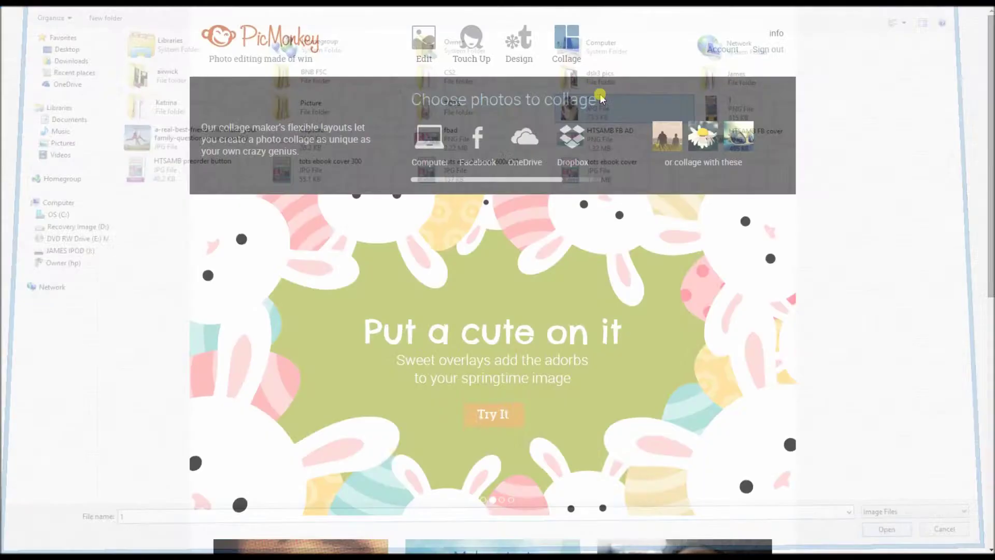
double_click(599, 97)
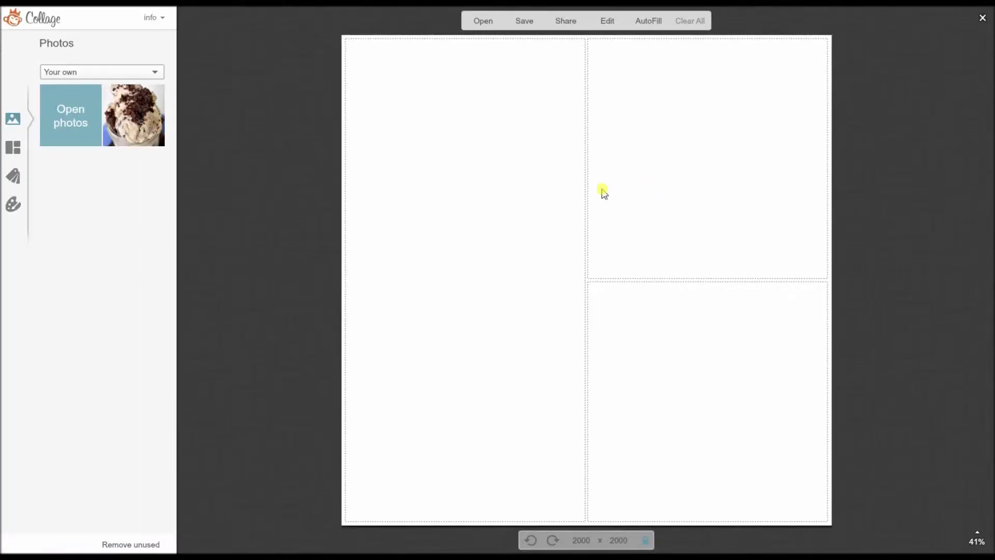
Delete the left cell, resize the canvas to 650 × 1191, and place the photo in an enlarged bottom cell.
click(573, 49)
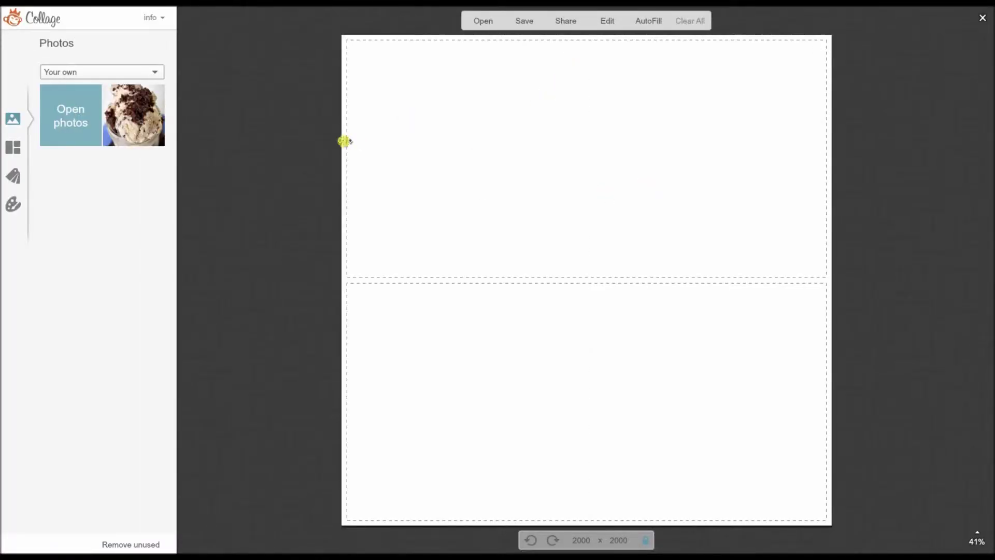
drag(344, 139, 508, 137)
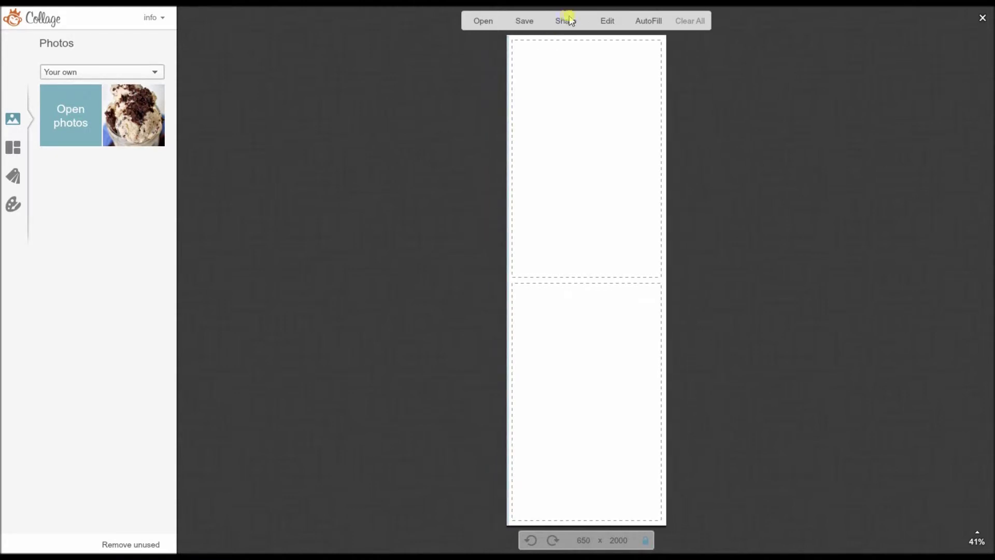
drag(578, 36, 578, 136)
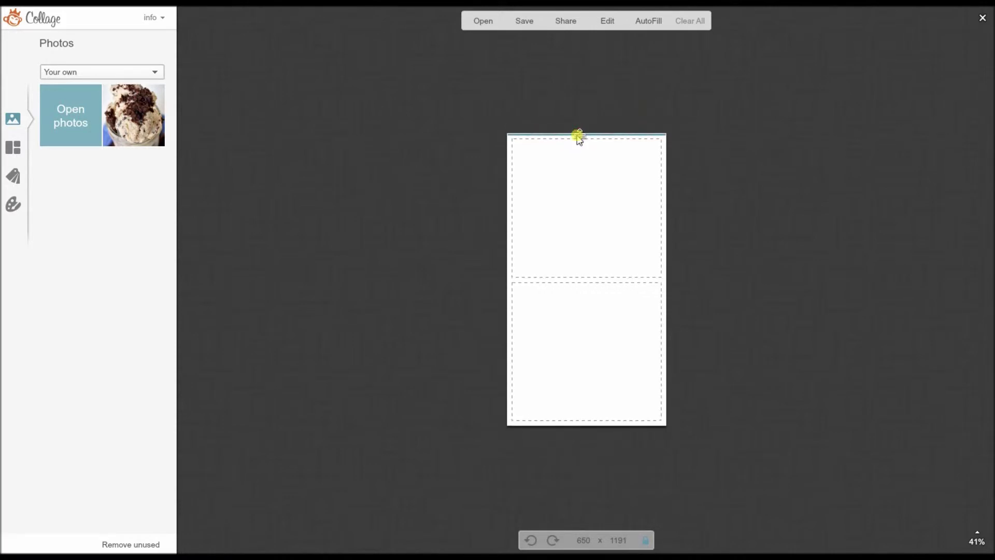
drag(134, 124, 595, 386)
drag(545, 279, 558, 136)
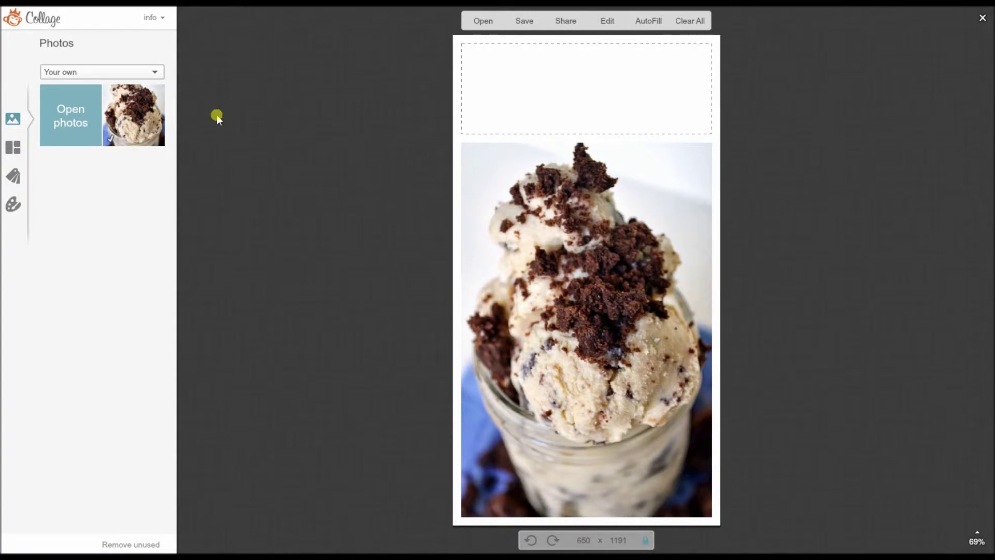
click(13, 204)
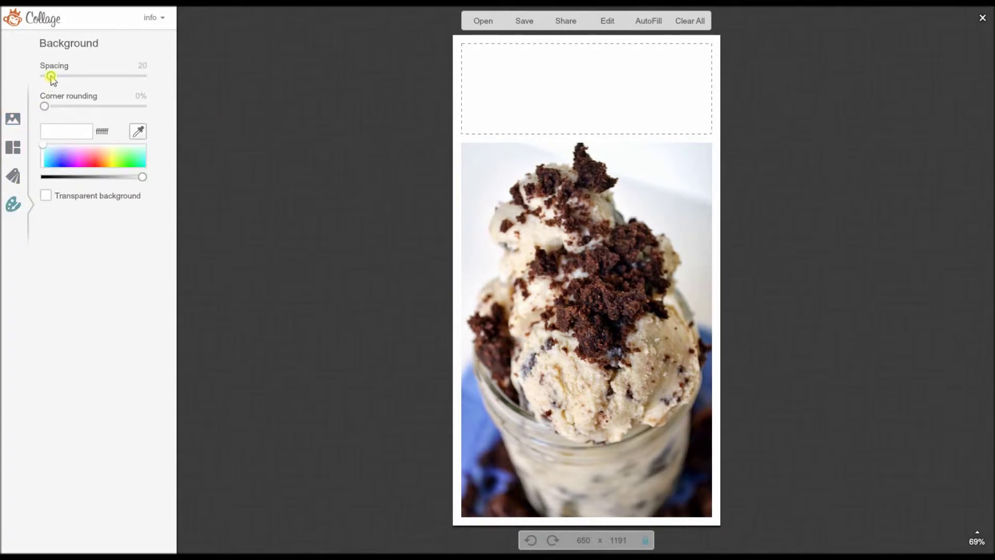
drag(50, 75, 46, 75)
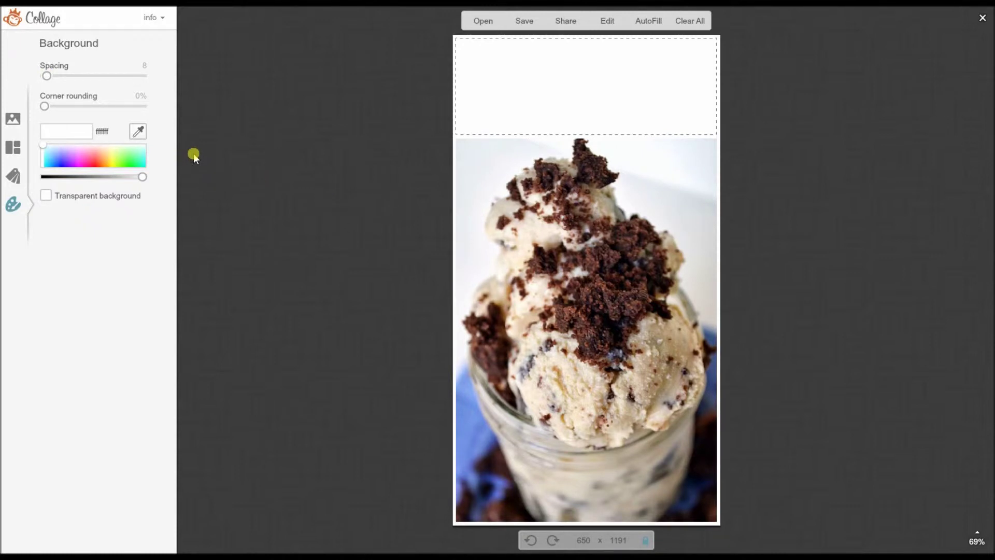
drag(622, 253, 623, 261)
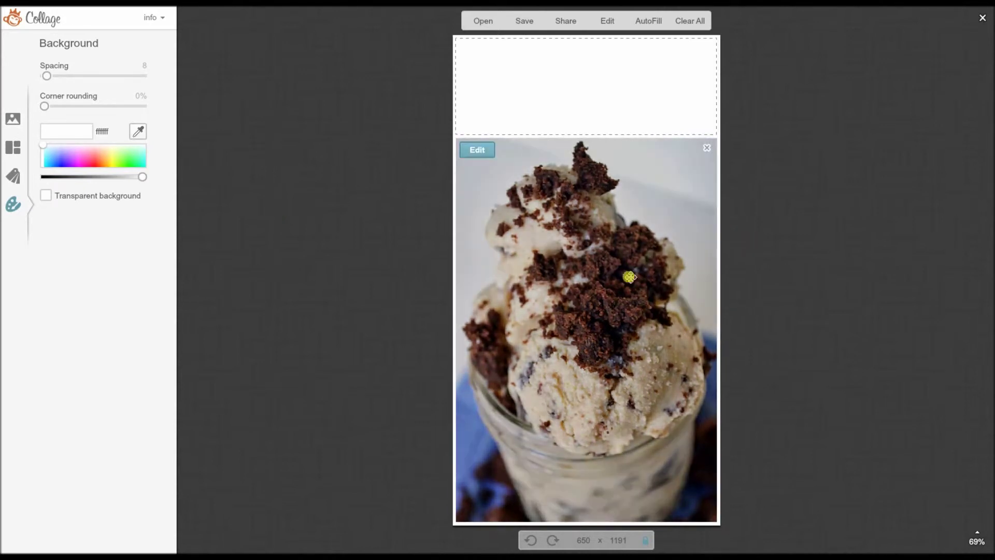
click(485, 151)
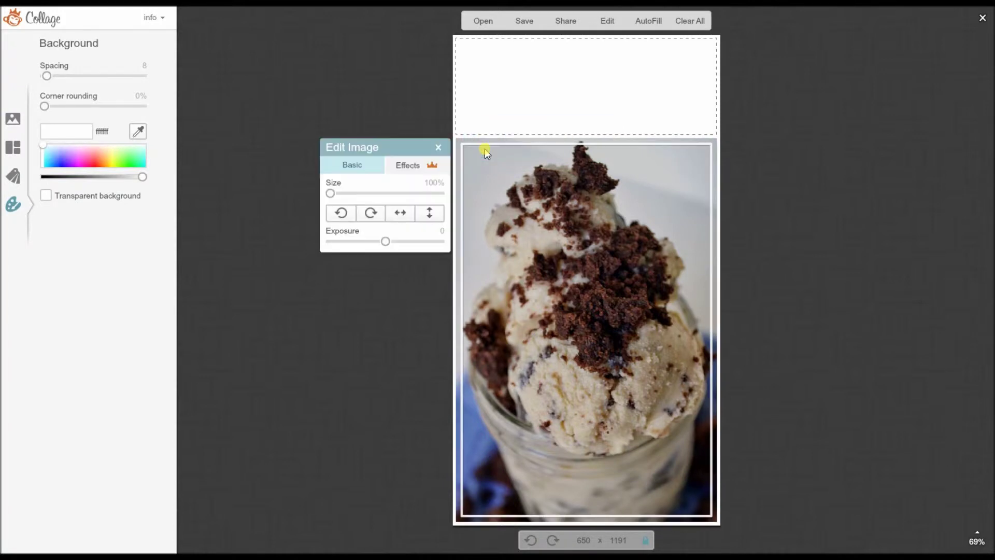
drag(335, 199, 411, 193)
mouse_move(569, 357)
mouse_down()
mouse_move(582, 351)
mouse_move(584, 364)
mouse_up()
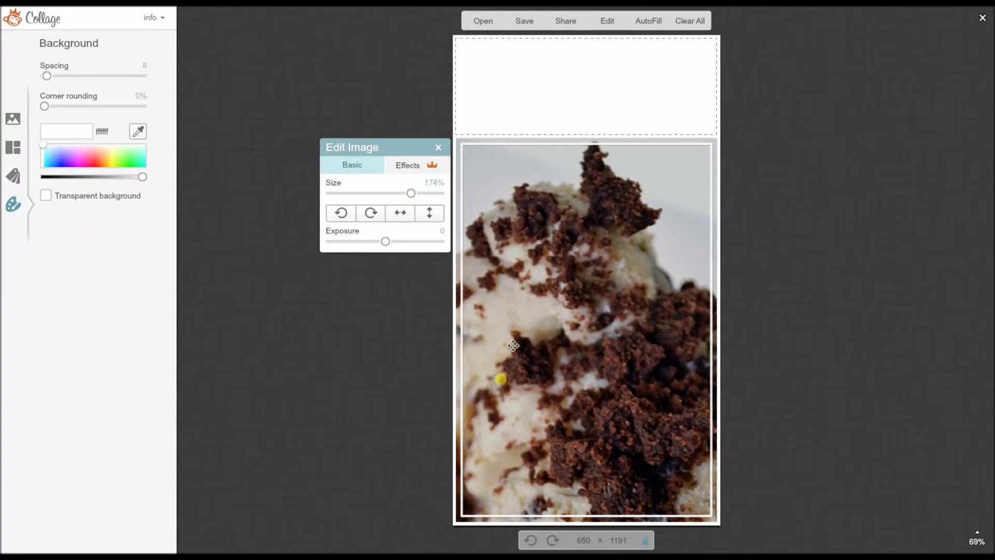
drag(411, 193, 300, 185)
click(289, 259)
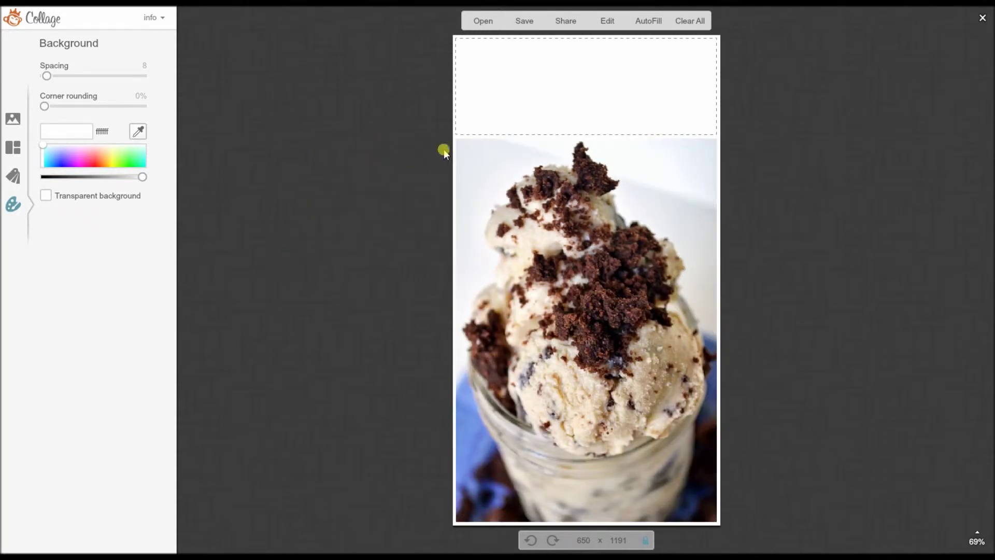
click(14, 176)
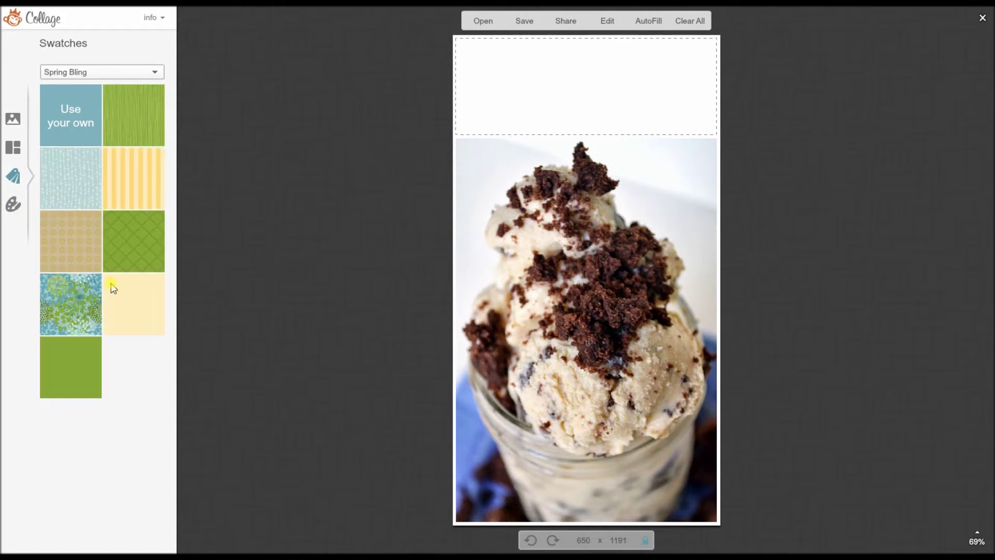
Fill the empty top cell with pale teal and move the collage into the Editor.
drag(124, 363, 555, 102)
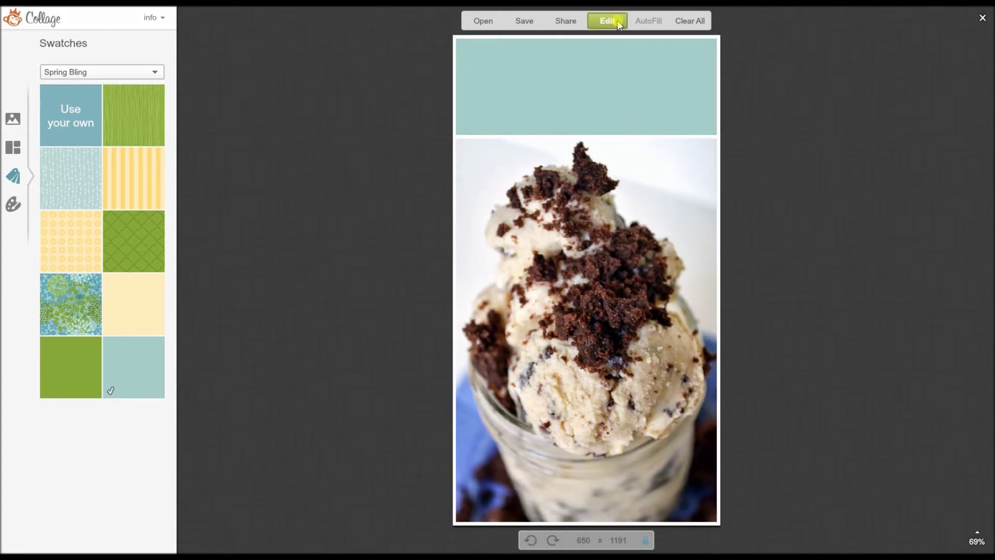
click(619, 25)
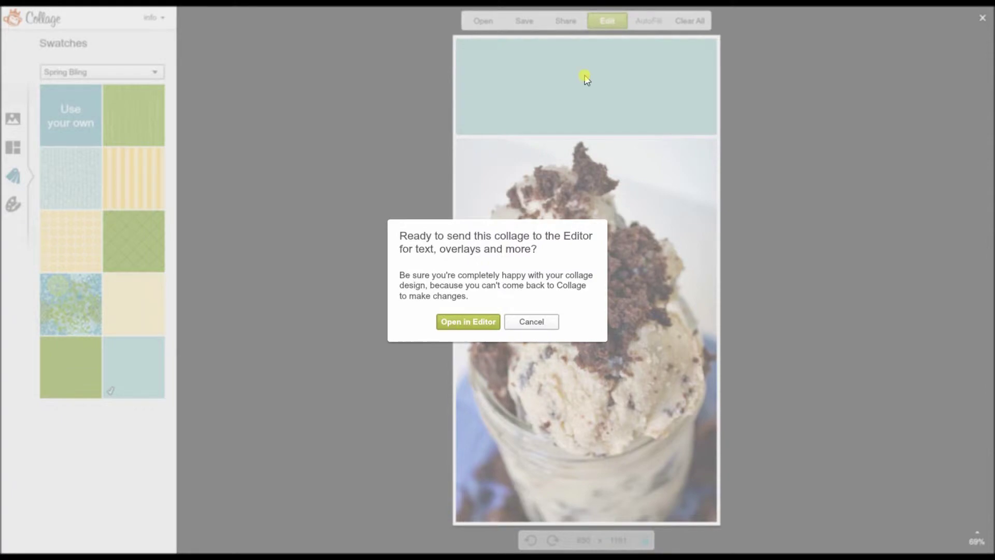
click(465, 322)
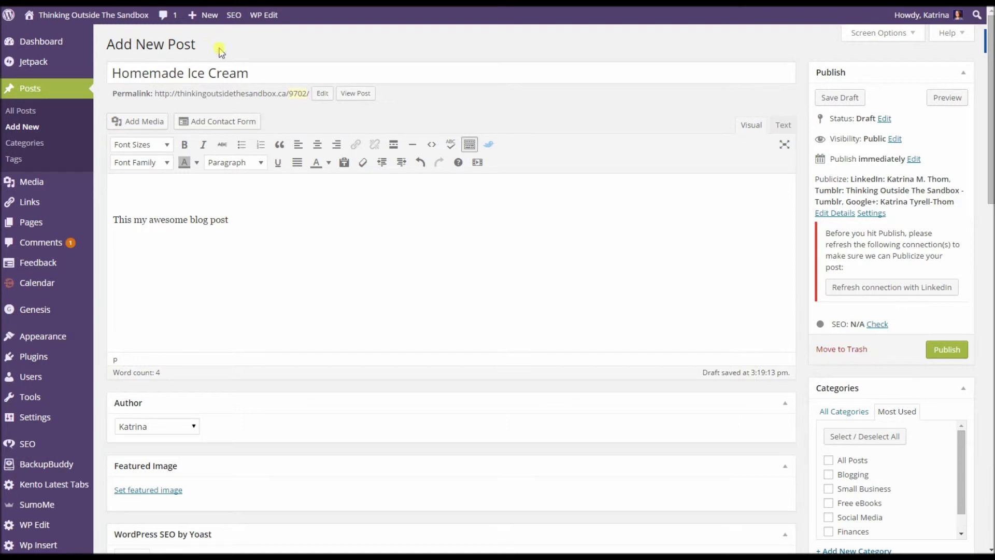
Copy the WordPress post title 'Homemade Ice Cream'.
drag(249, 73, 78, 67)
right_click(229, 73)
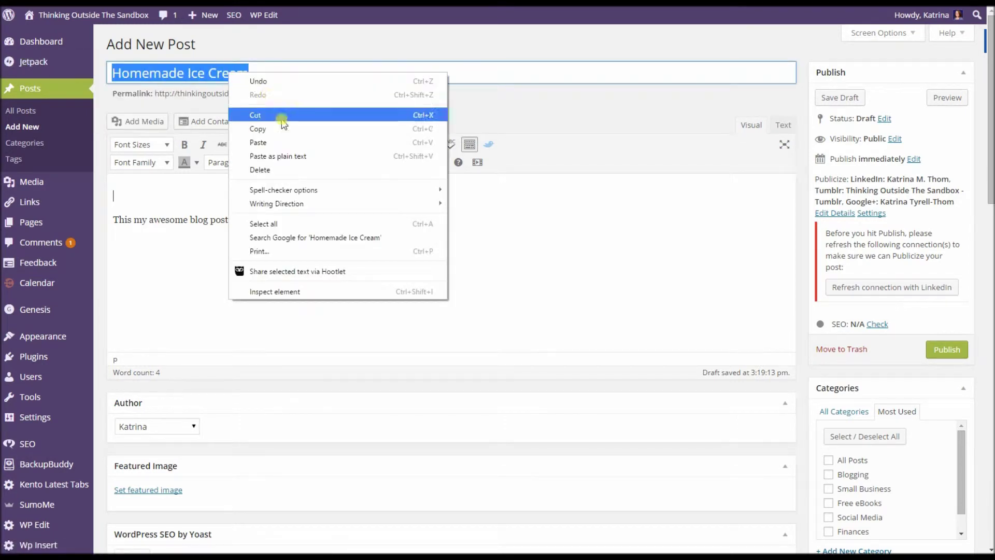
click(282, 128)
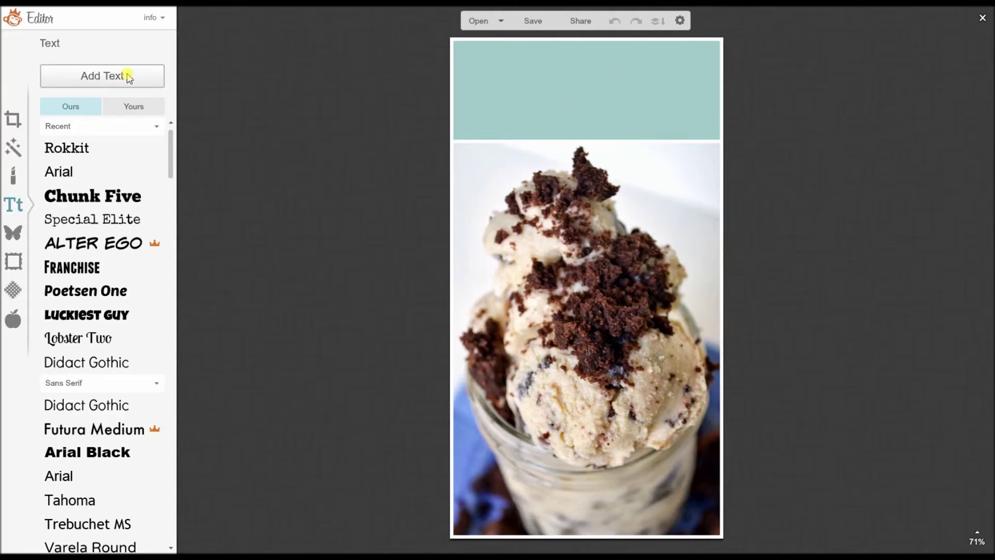
Add a text box with the pasted title 'Homemade Ice Cream' and move it onto the teal band.
click(129, 76)
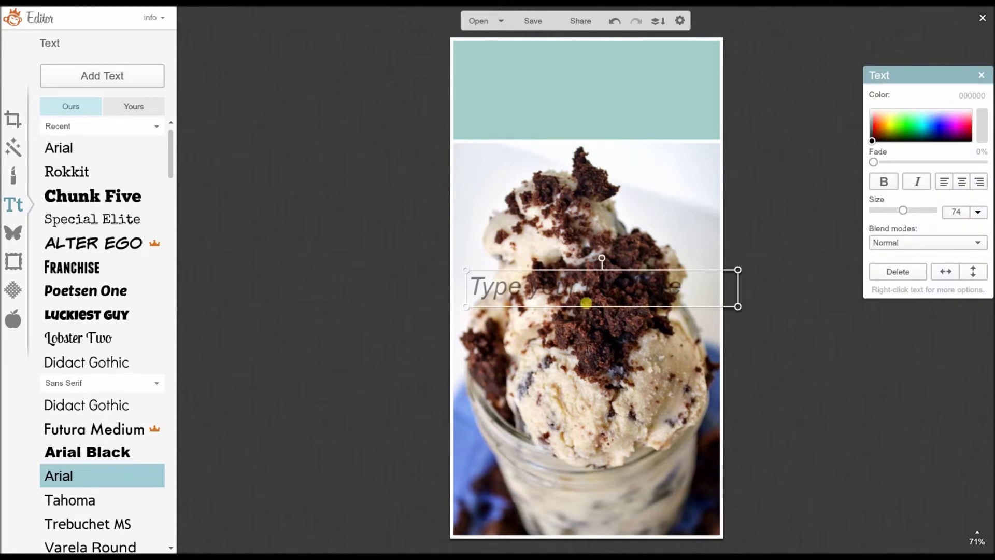
click(586, 302)
right_click(587, 287)
click(619, 328)
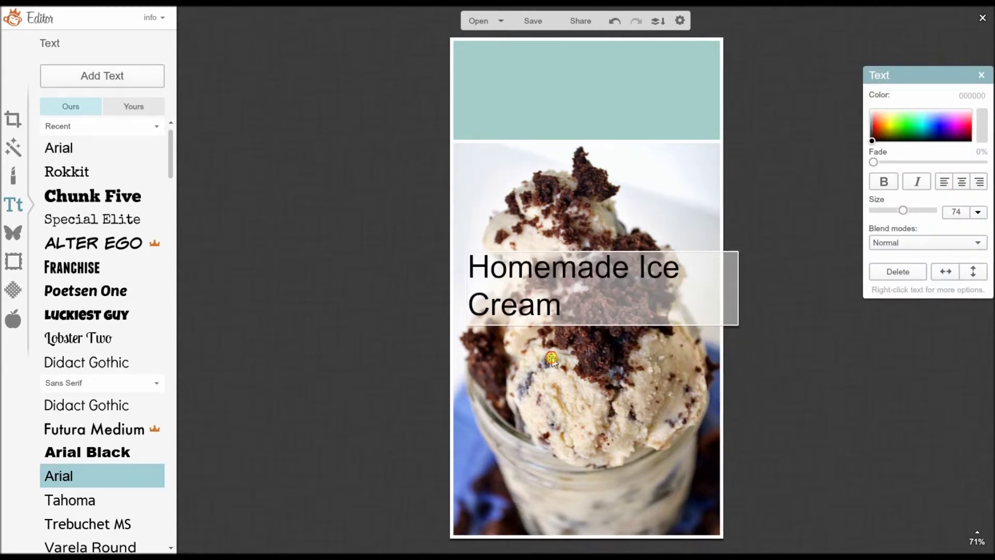
drag(563, 288, 549, 86)
Set the title to size 105, centre-aligned, and nudge it into place on the band.
drag(728, 93, 722, 91)
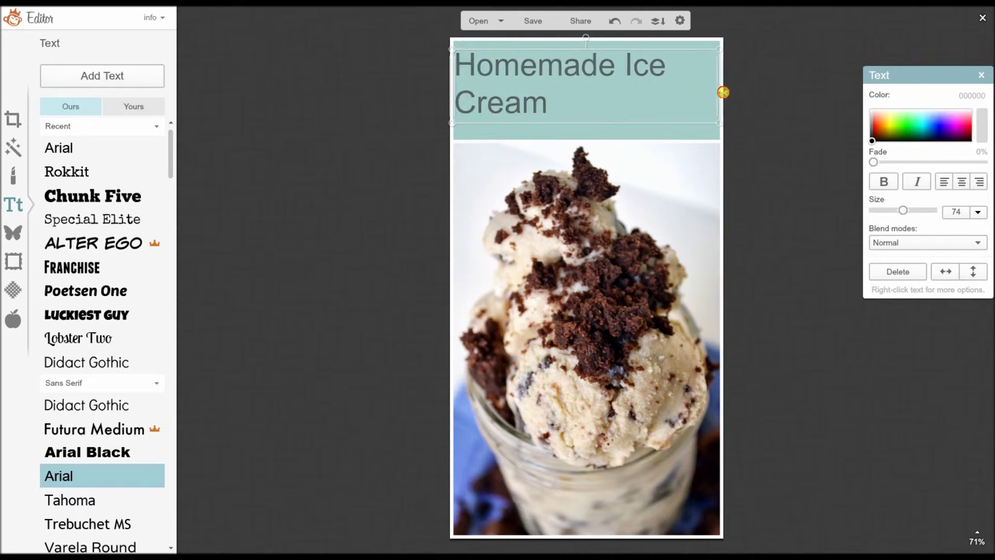
drag(903, 211, 907, 211)
click(961, 181)
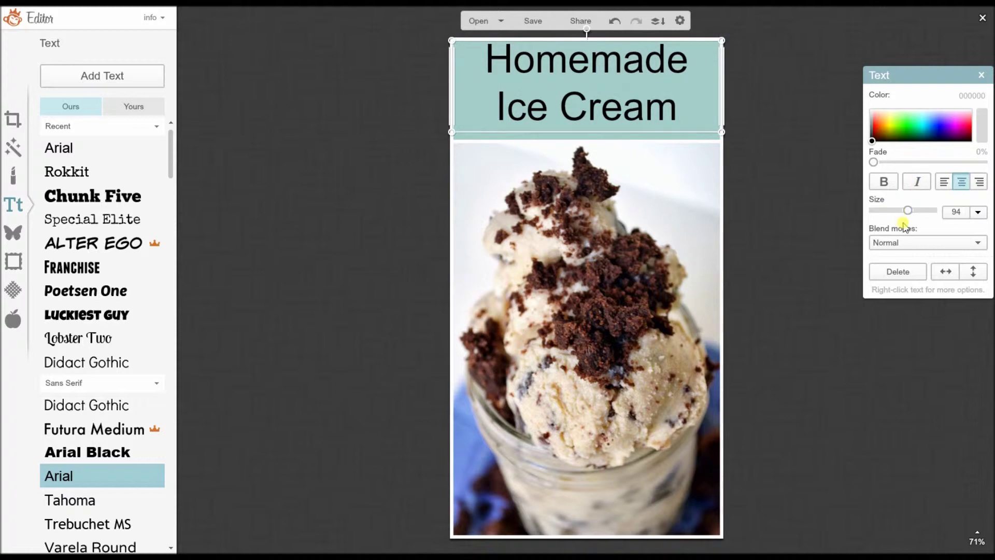
drag(914, 213, 914, 211)
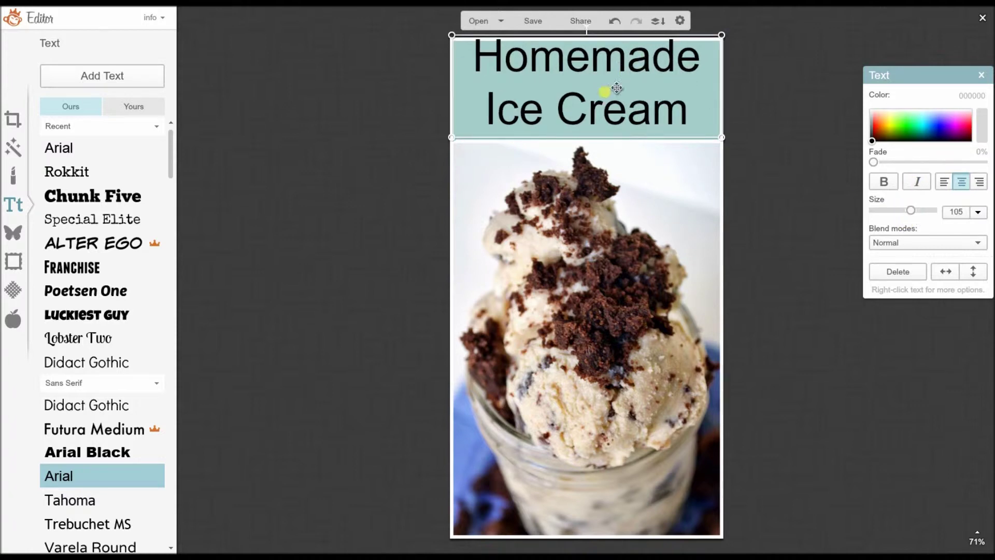
drag(596, 96, 596, 96)
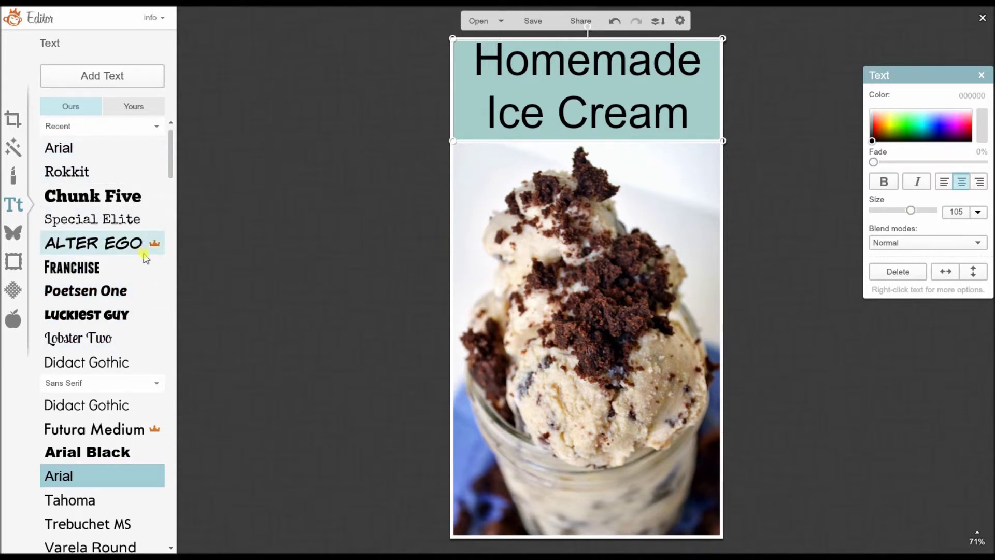
drag(171, 156, 171, 189)
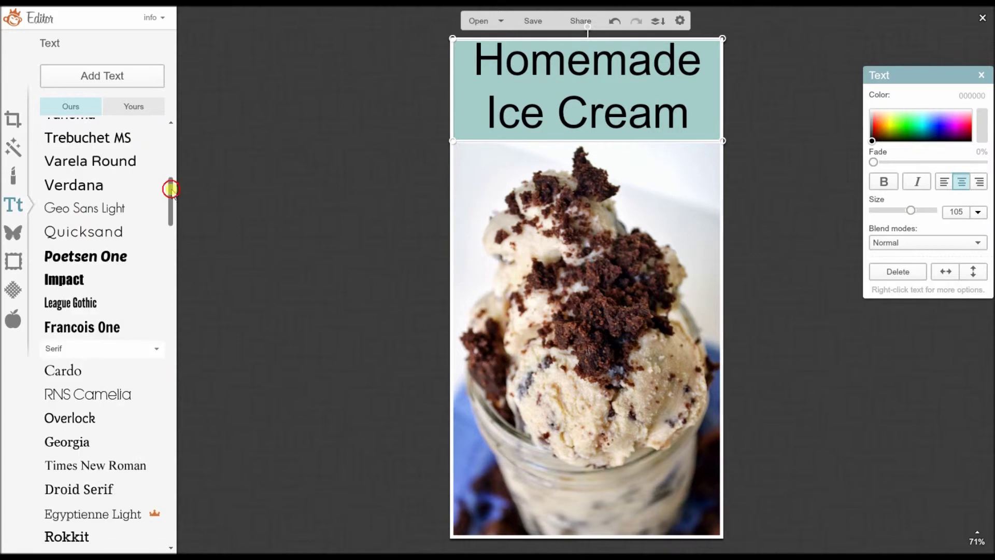
Change the title font to Francois One and its colour to white.
click(161, 306)
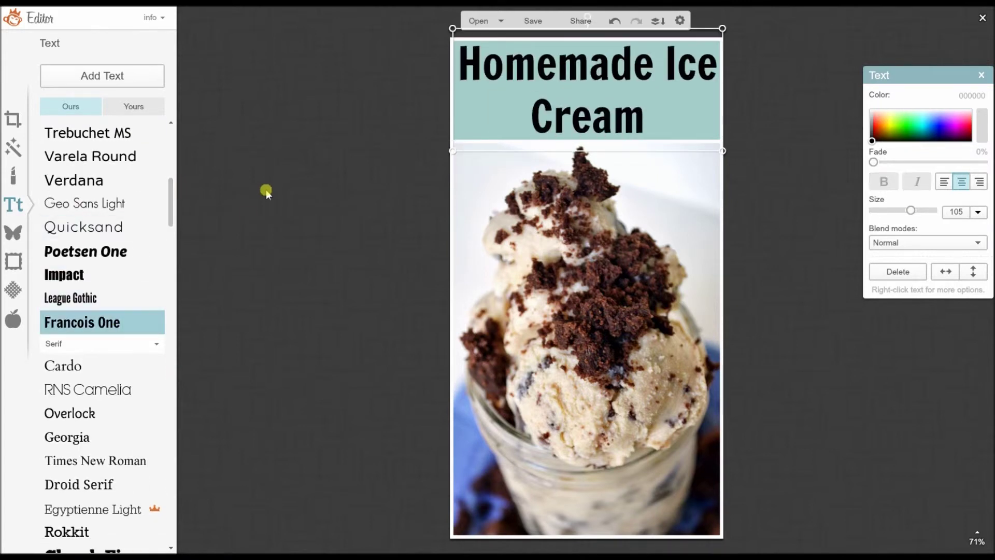
drag(872, 141, 871, 110)
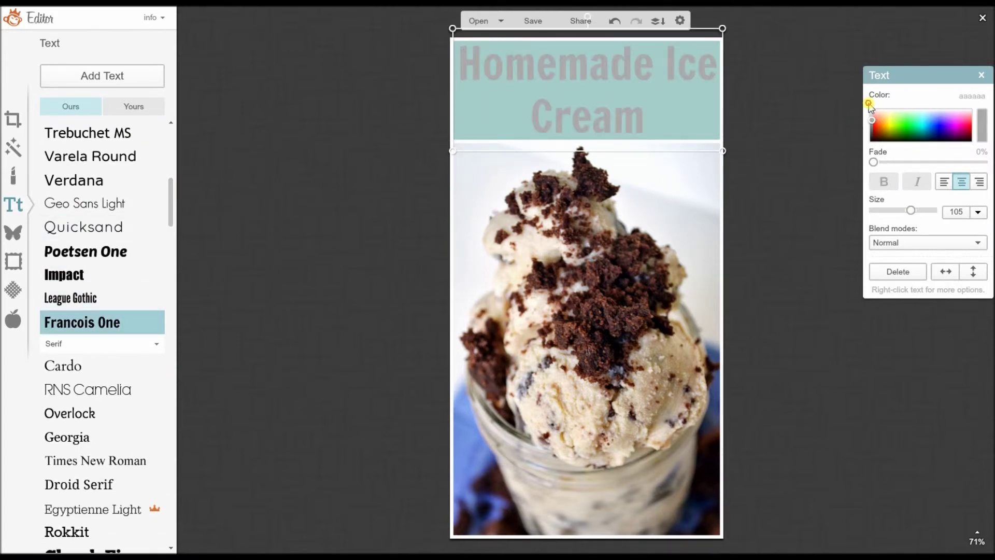
scroll(170, 197, up, 1)
scroll(185, 145, up, 5)
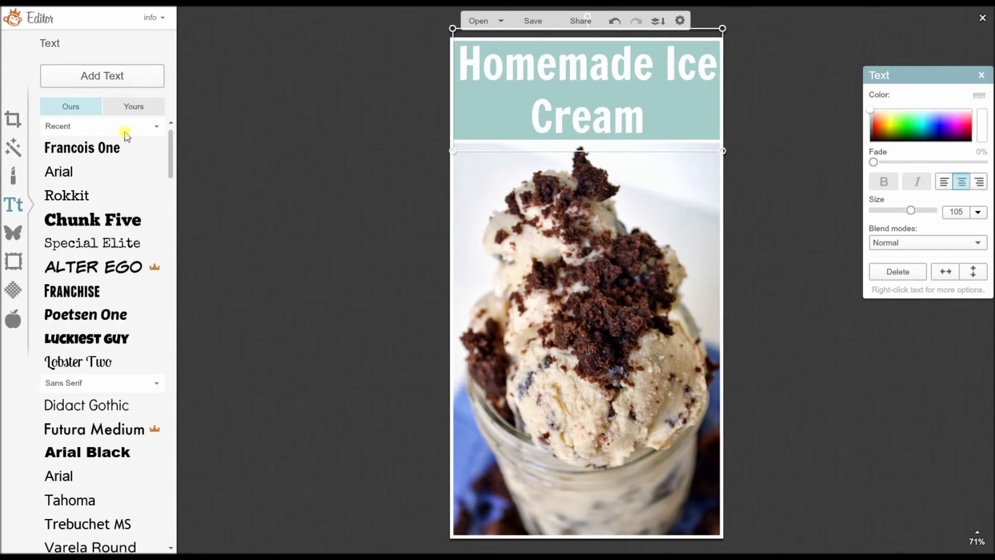
click(139, 106)
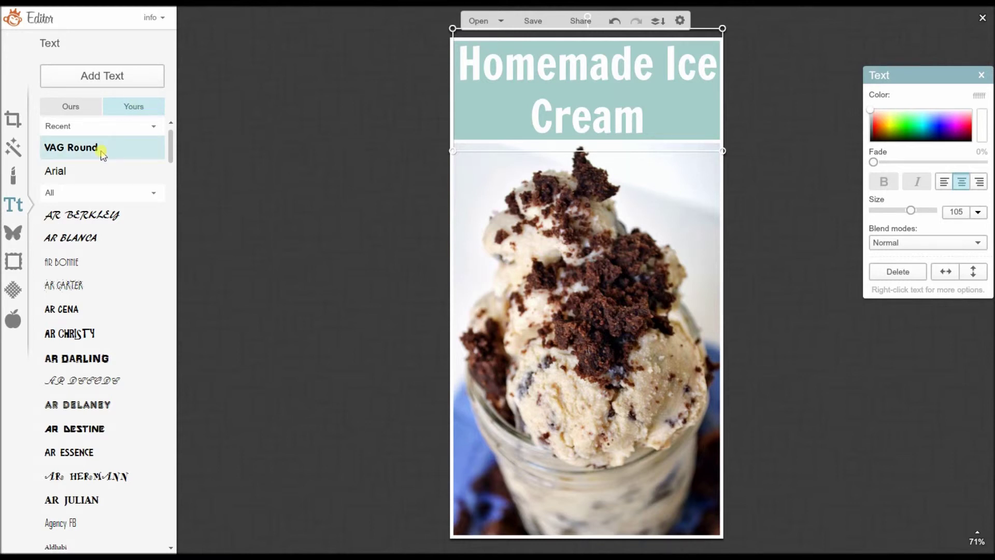
click(80, 107)
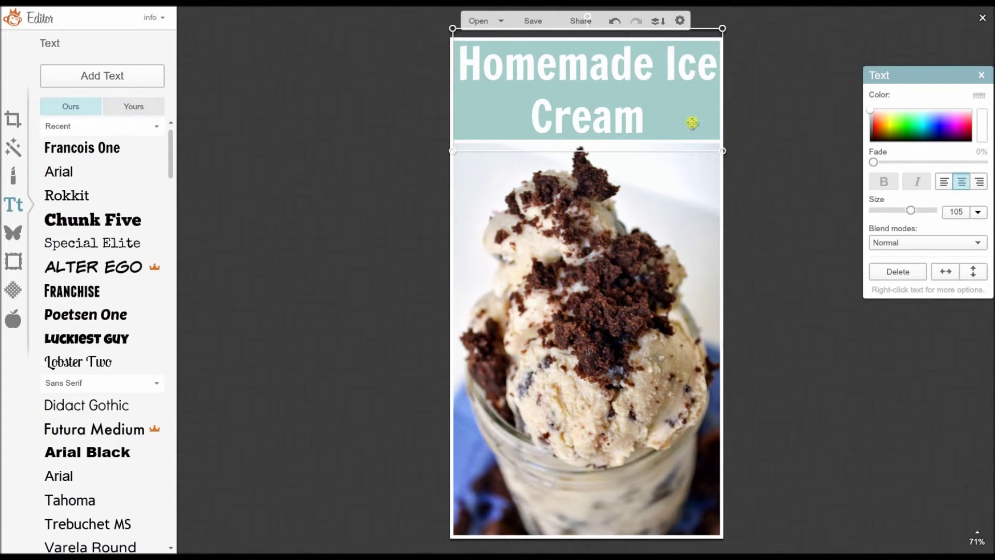
Split the title onto two lines, 'Homemade' and 'Ice Cream'.
double_click(666, 67)
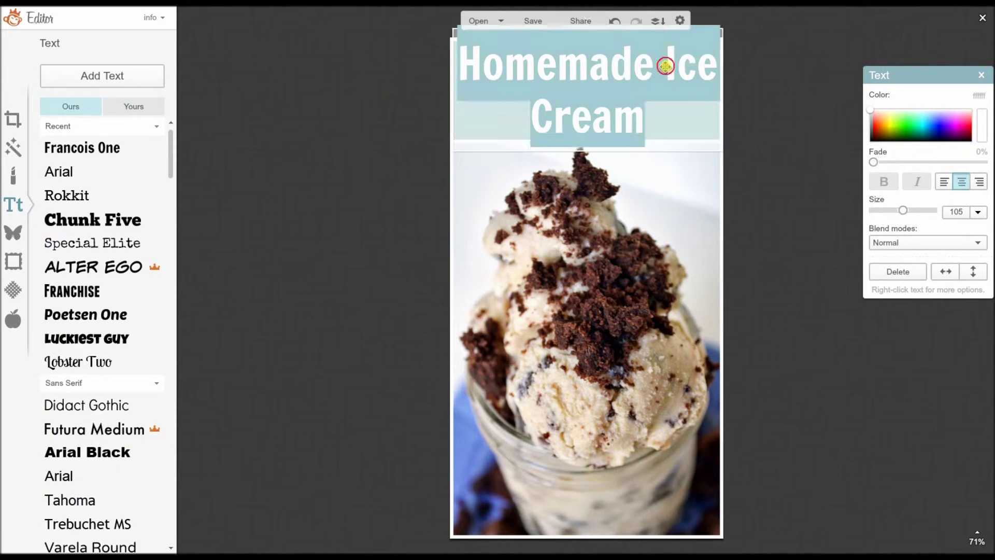
key(Left)
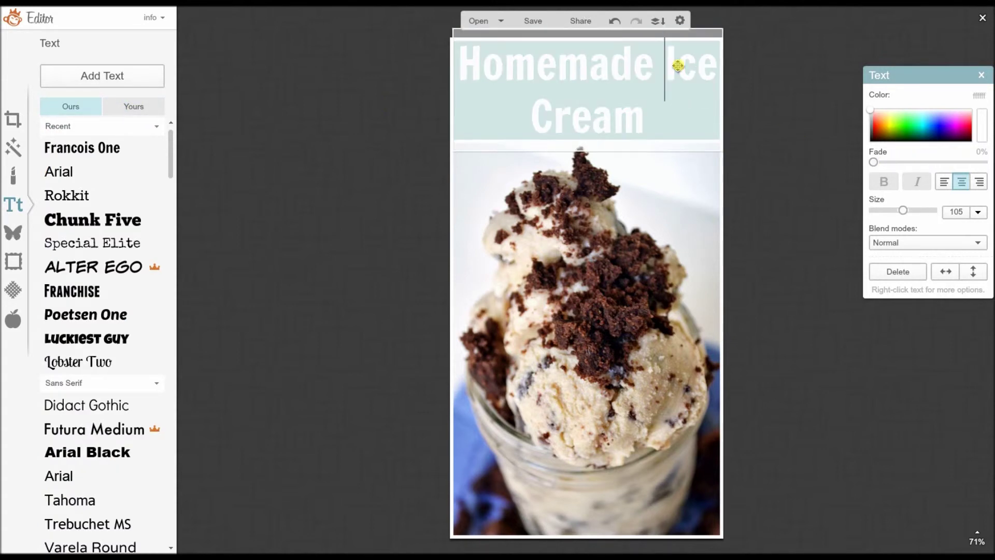
key(Return)
click(706, 200)
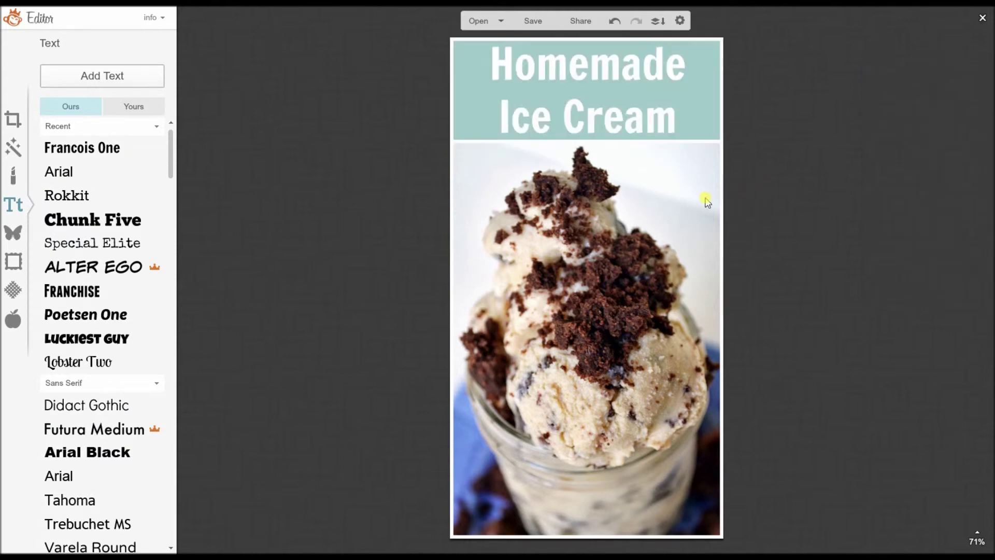
click(534, 22)
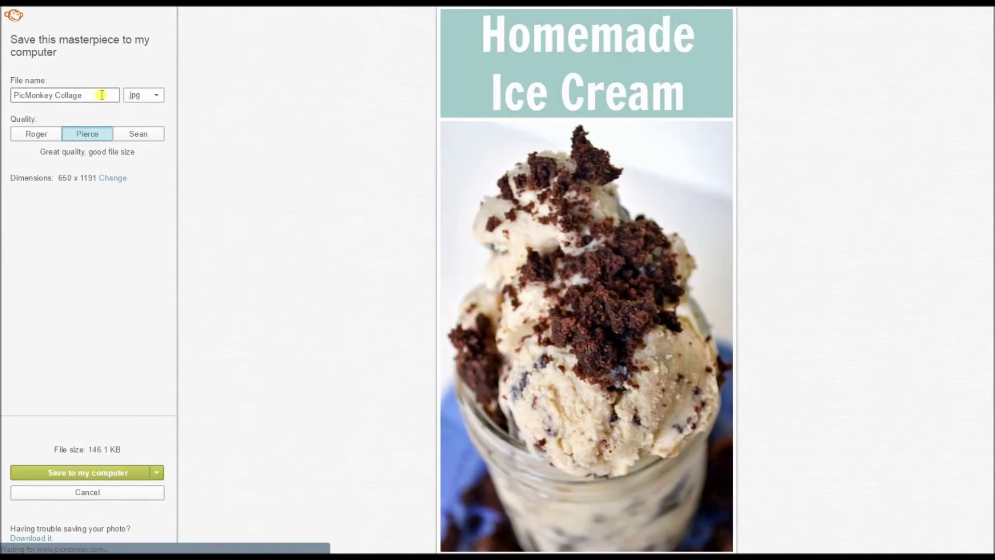
Save the collage to the computer as the JPG 'Homemade Ice Cream'.
triple_click(18, 93)
right_click(43, 92)
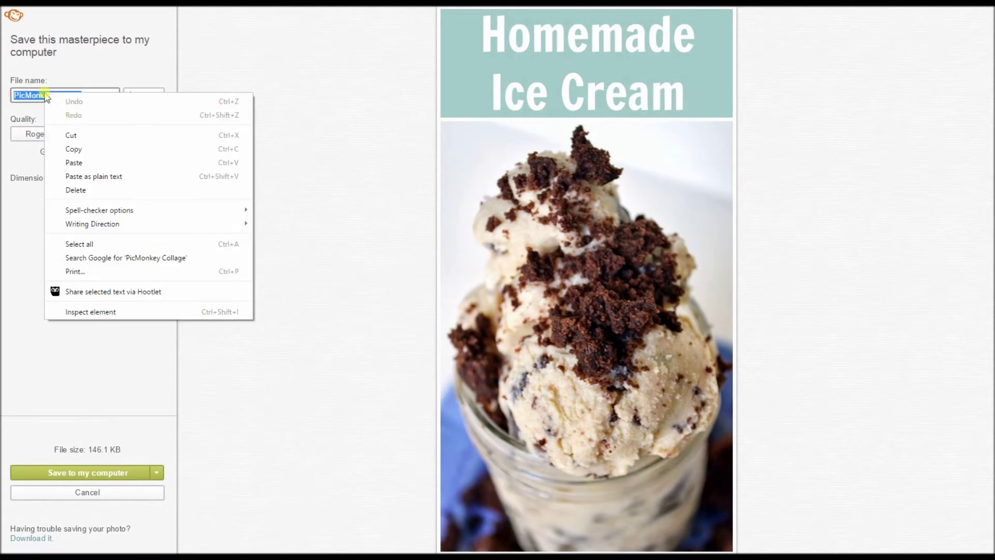
click(73, 163)
click(107, 472)
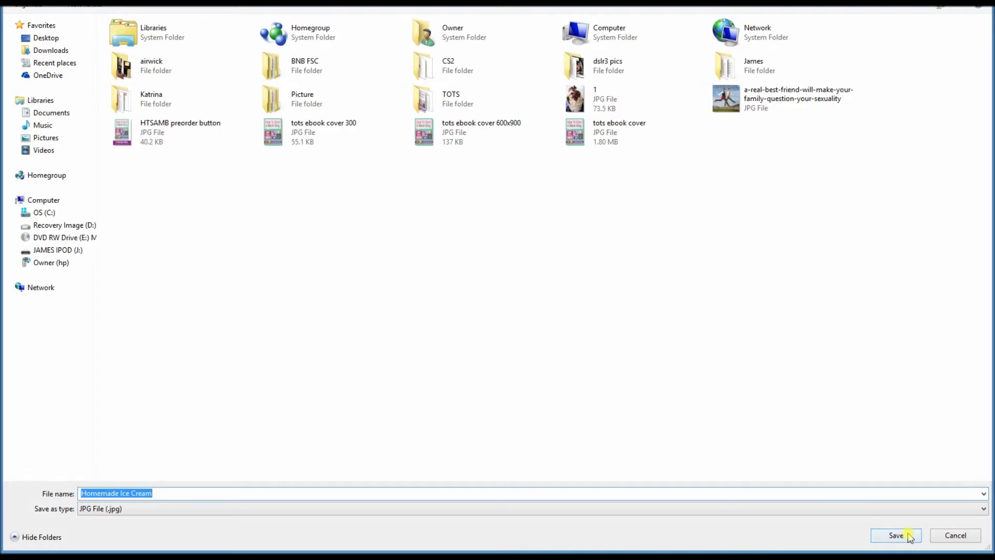
click(895, 535)
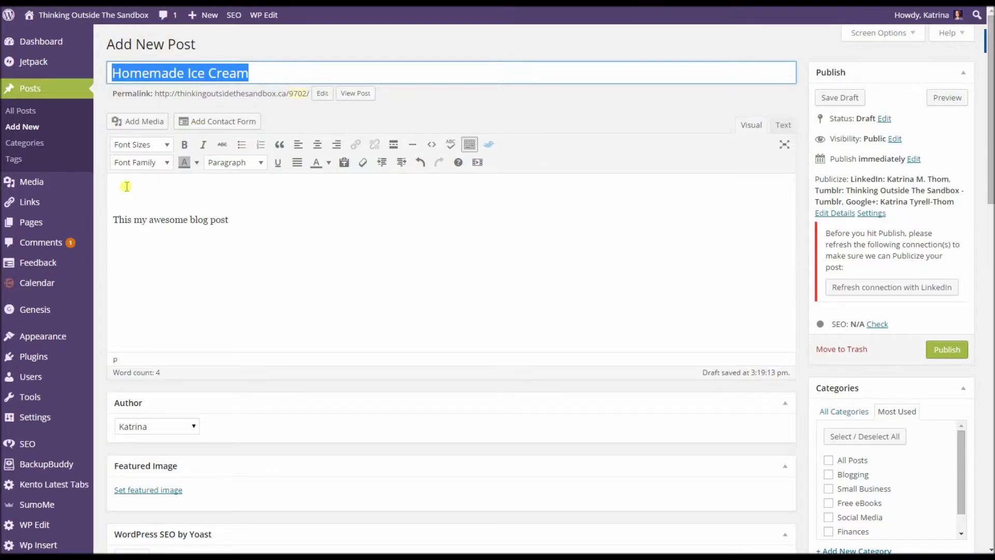
click(123, 128)
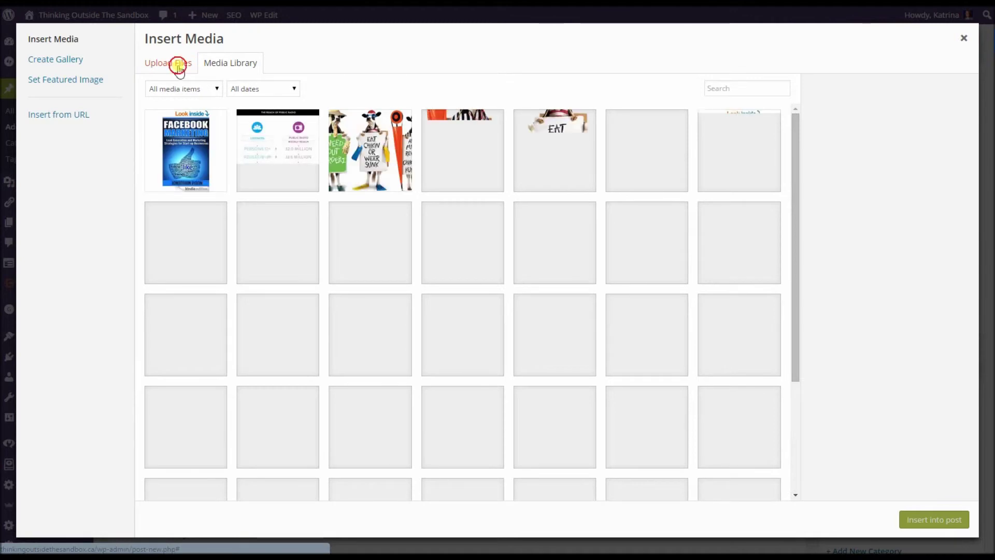
Upload the Homemade Ice Cream image to the WordPress Media Library.
click(177, 65)
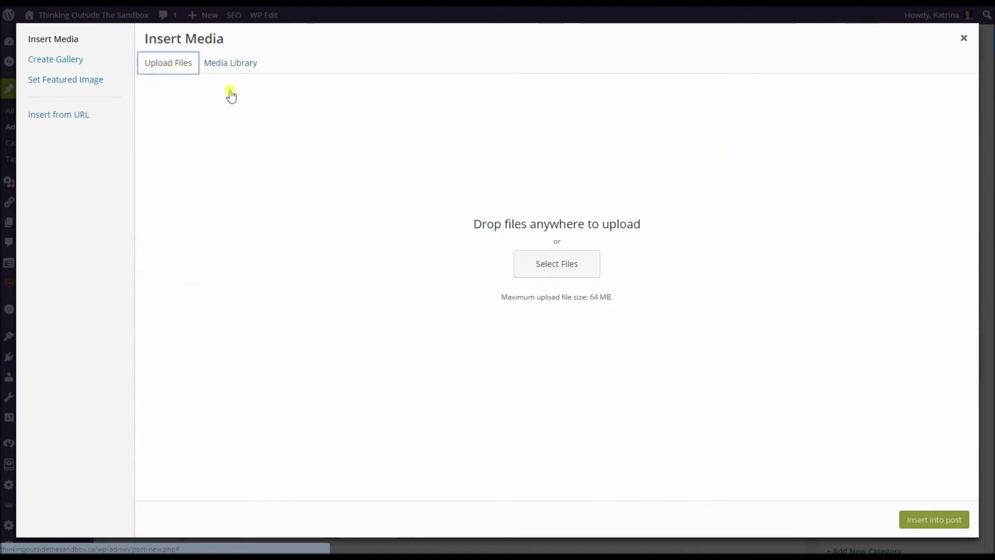
click(569, 266)
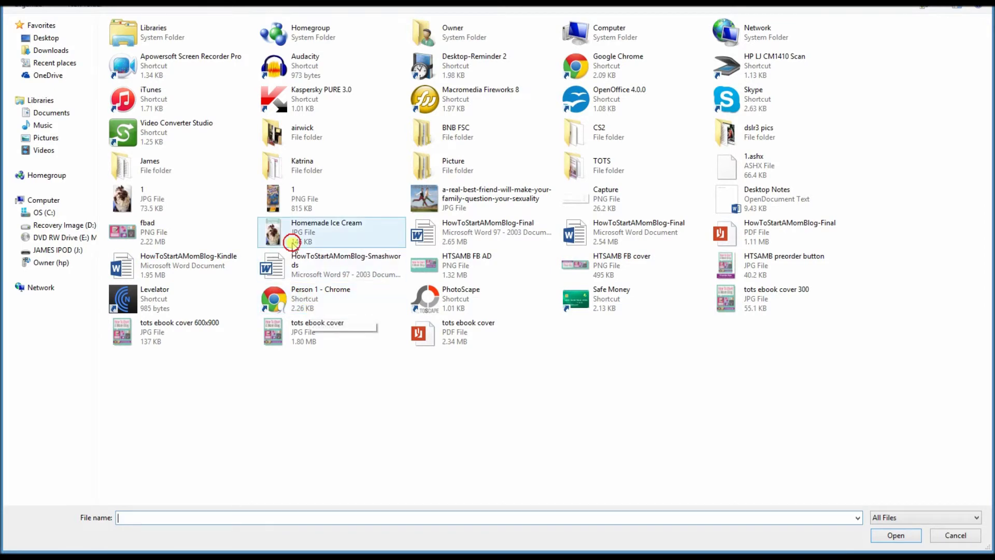
double_click(291, 244)
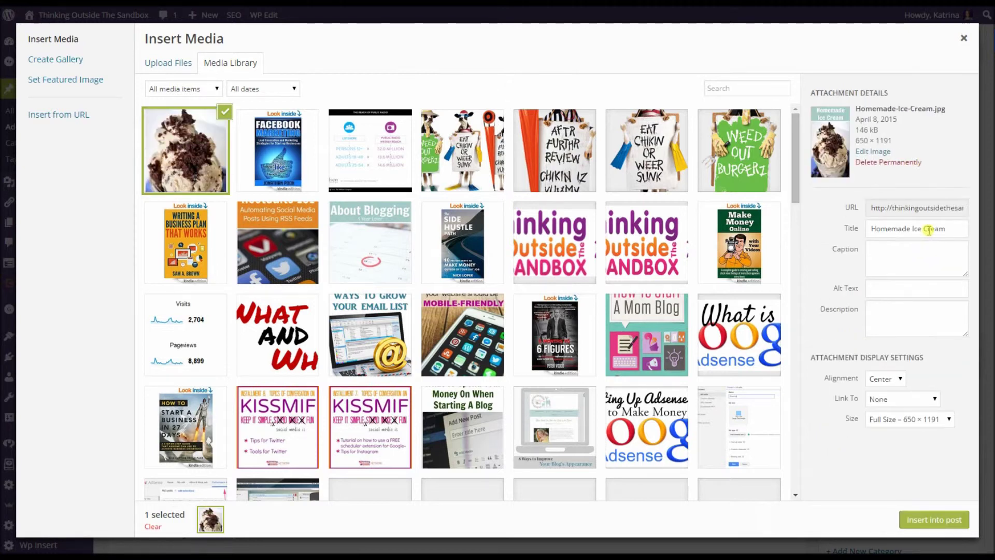
Give the image alt text 'Homemade Ice Cream' and a hot-summer's-day description, then insert it into the post.
right_click(906, 288)
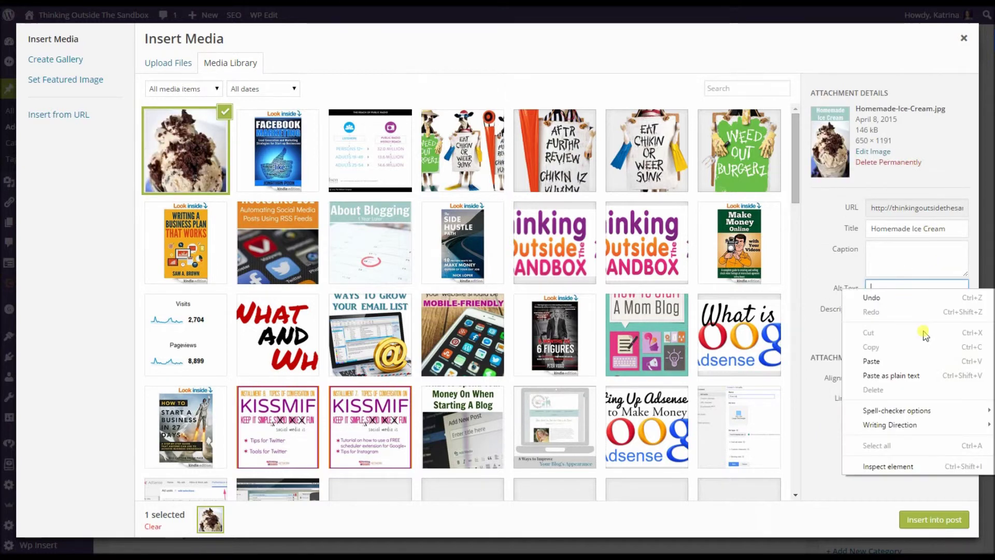
click(918, 357)
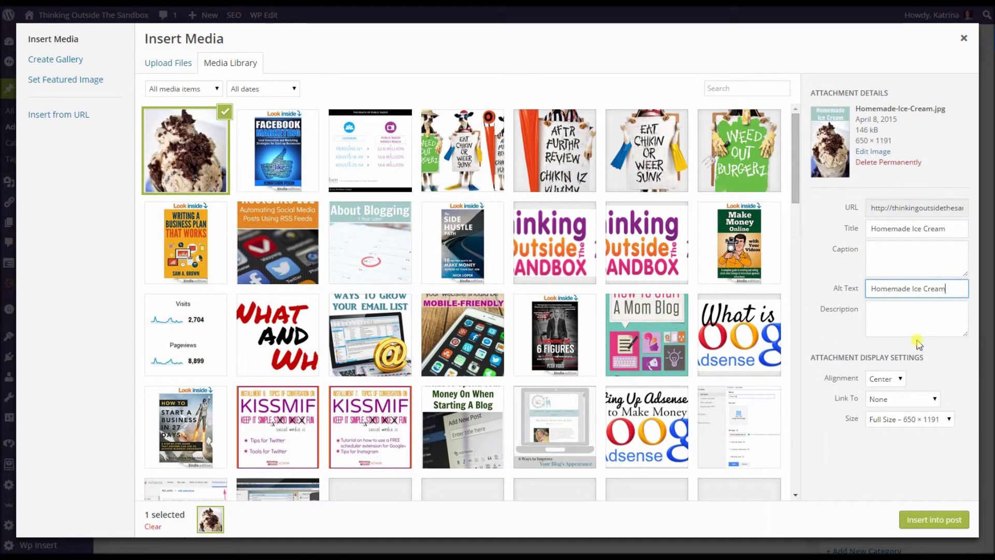
click(916, 317)
right_click(918, 317)
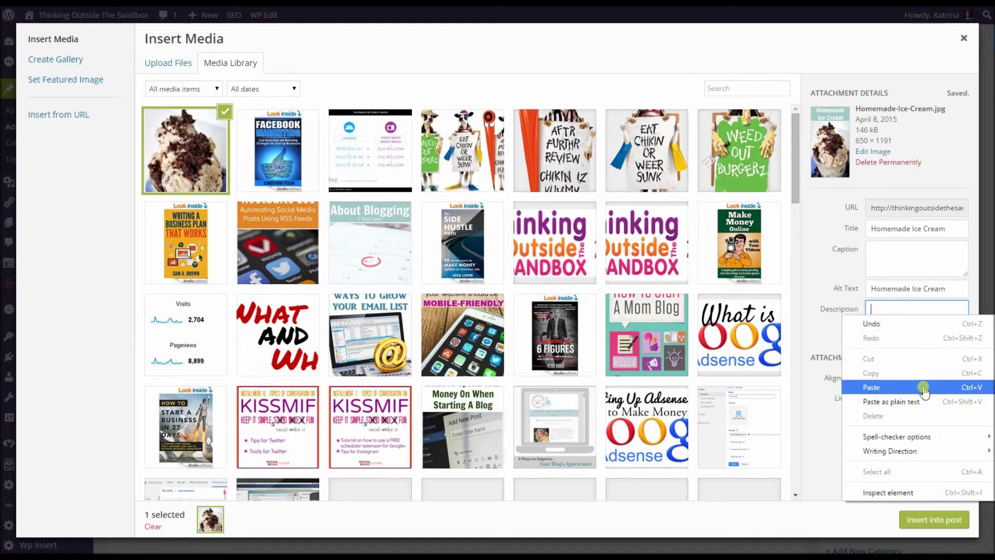
click(925, 388)
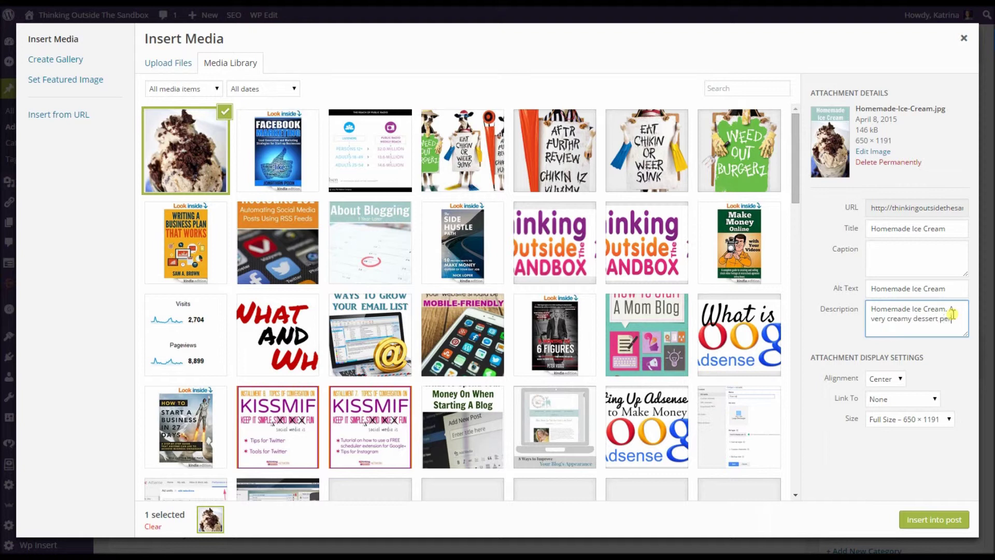
text(fect for a hot summers)
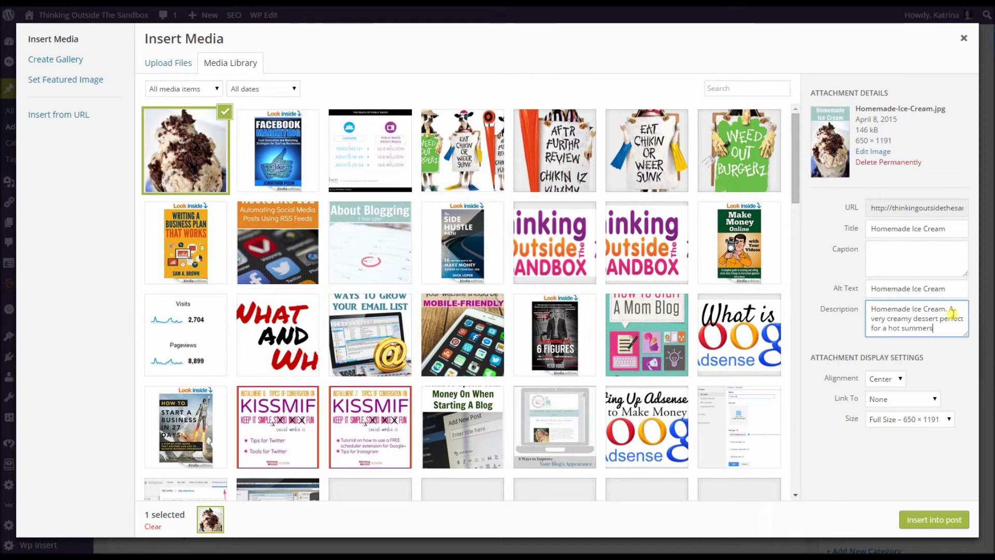
text( day.)
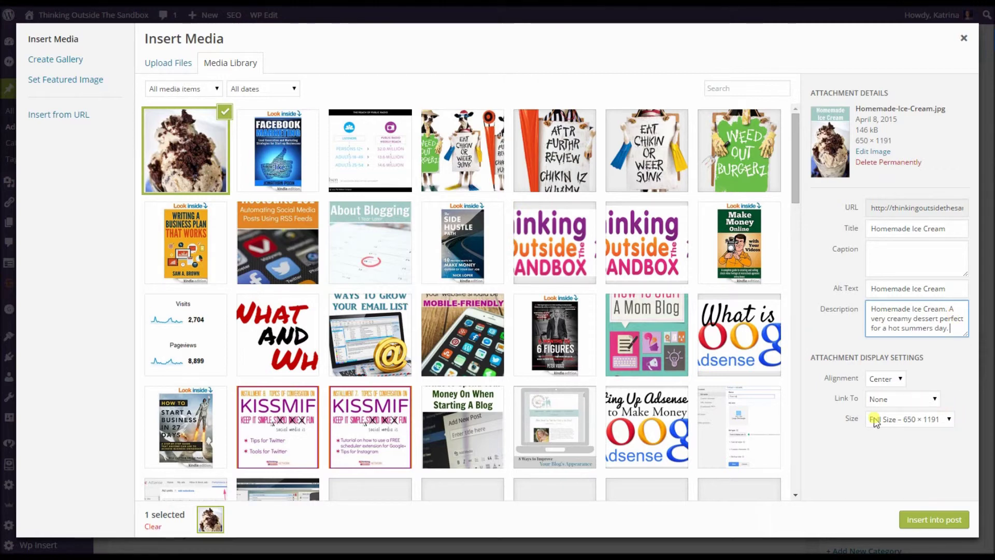
click(934, 519)
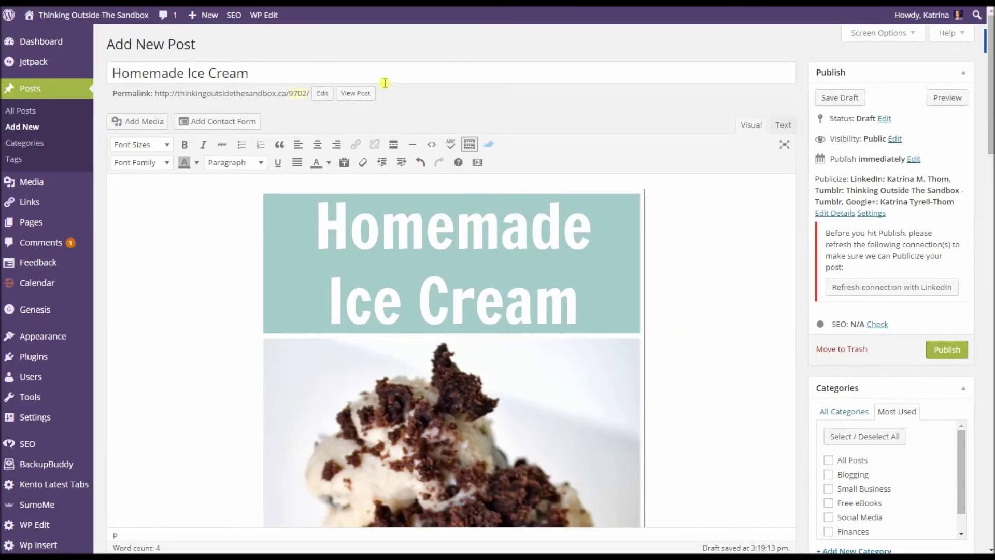
Preview the Homemade Ice Cream post's public page in a new tab, then close it.
right_click(355, 93)
click(412, 101)
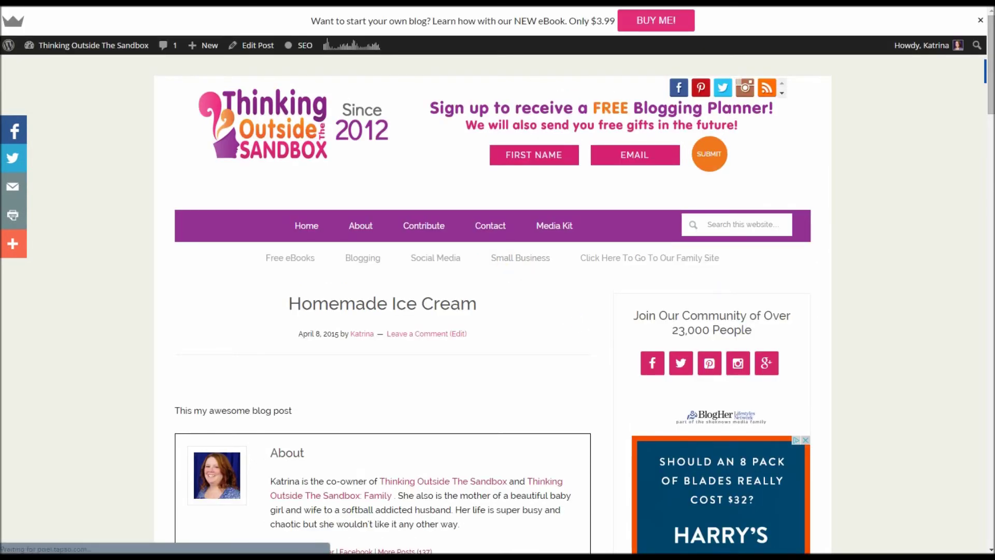
key(ctrl+w)
Save the post as a draft and open the updated post page in a new tab.
click(836, 98)
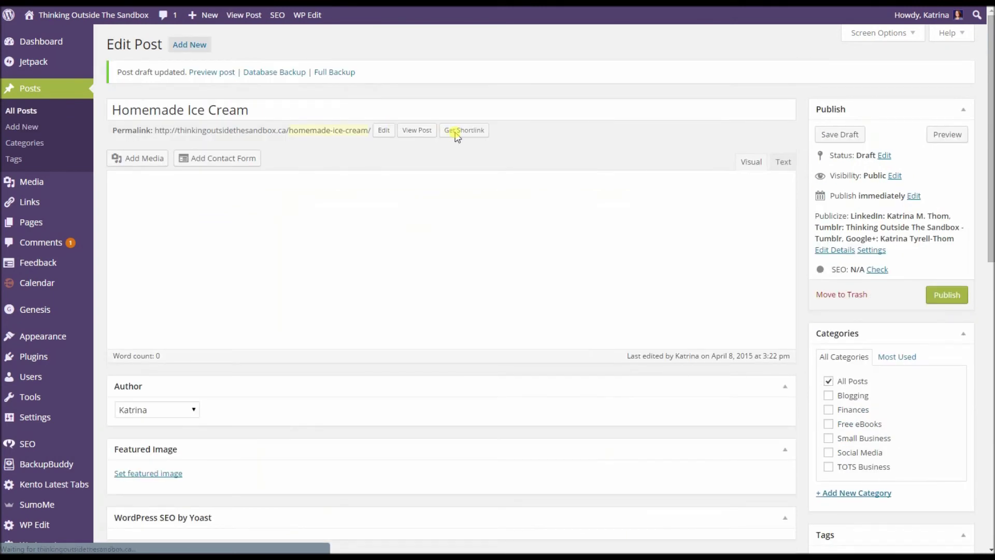
right_click(418, 131)
click(456, 136)
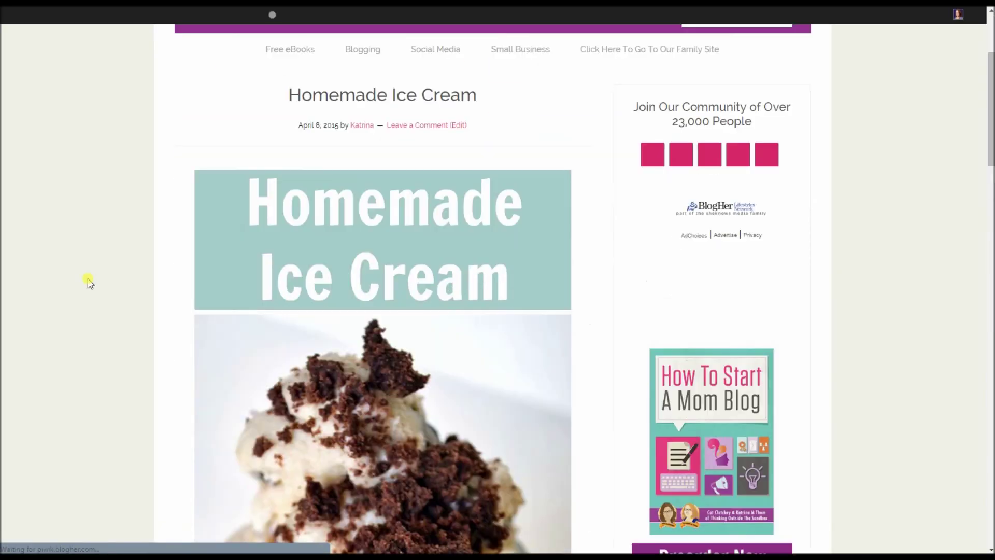
Scroll the public post page to check the teal title banner above the brownie ice-cream photo.
scroll(99, 274, down, 2)
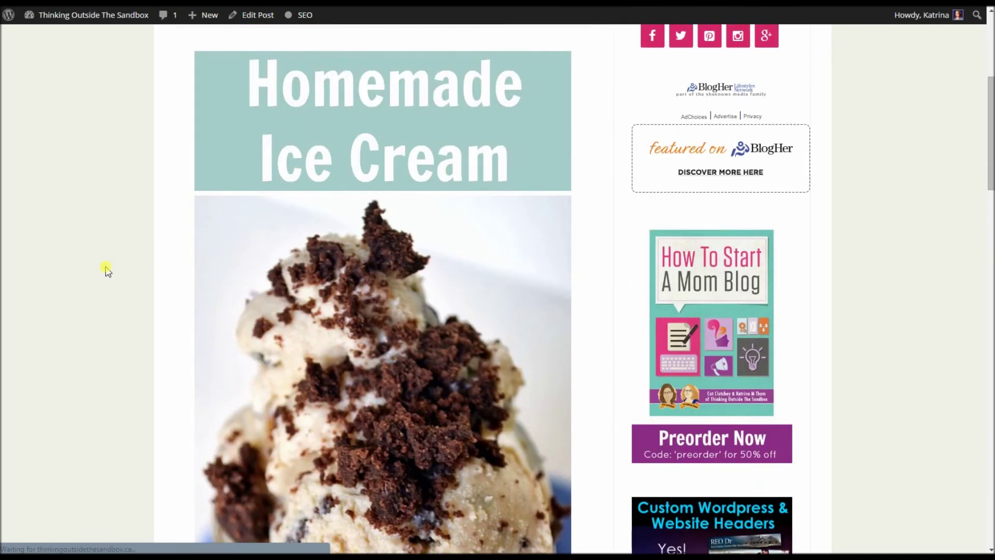
scroll(416, 254, down, 6)
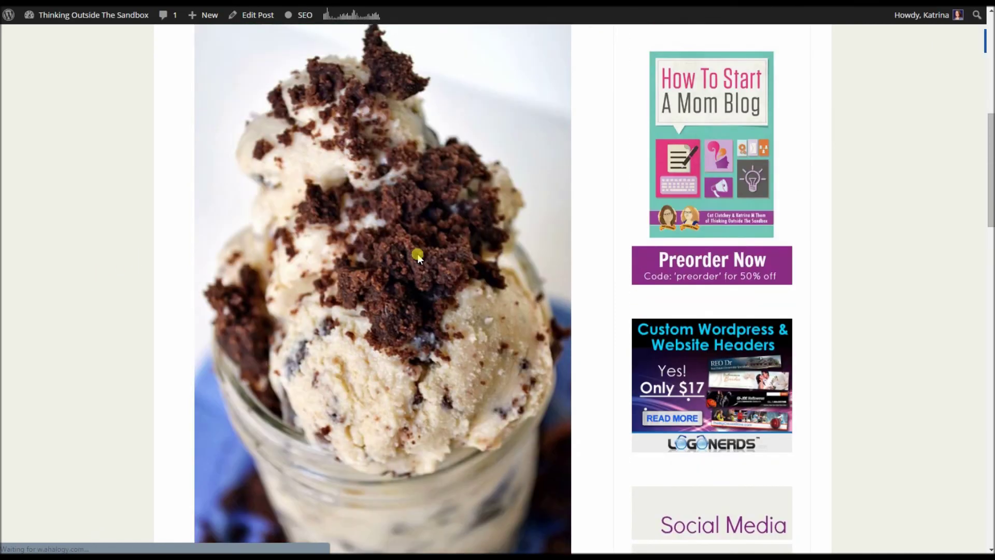
scroll(376, 265, up, 5)
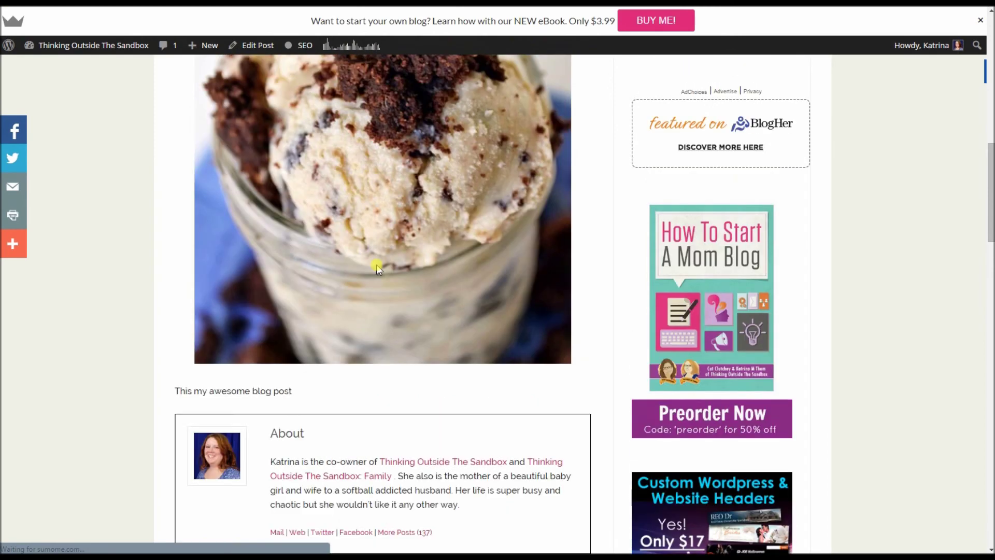
scroll(376, 265, up, 7)
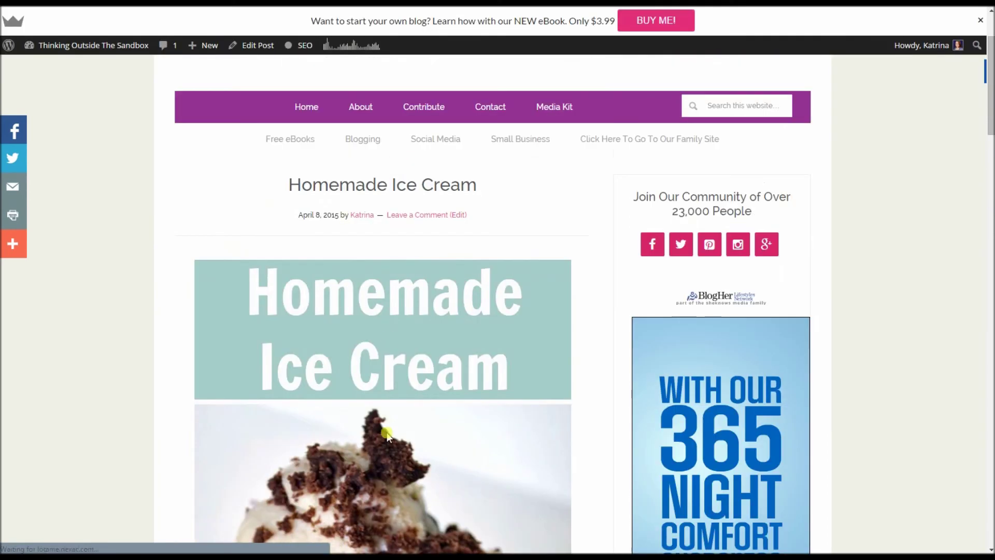
scroll(387, 419, down, 7)
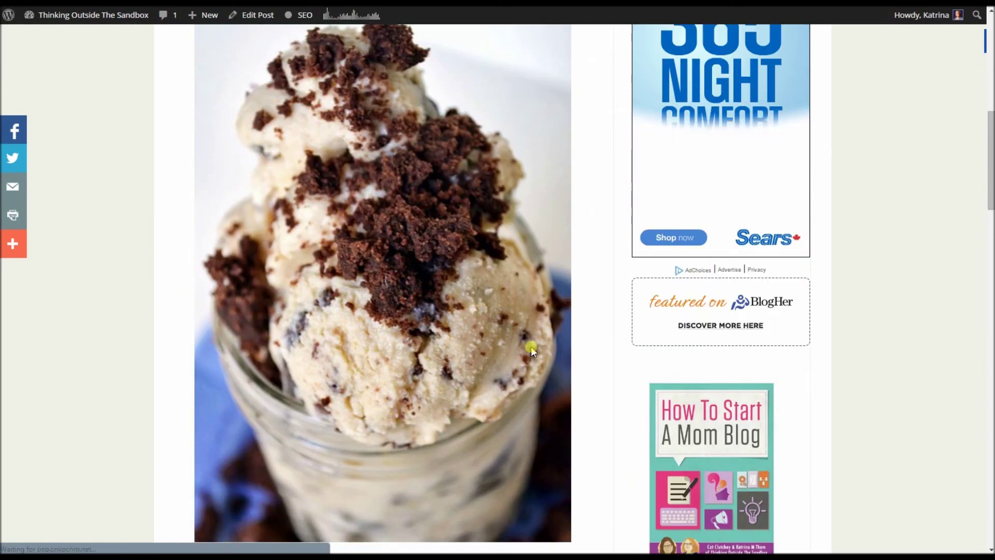